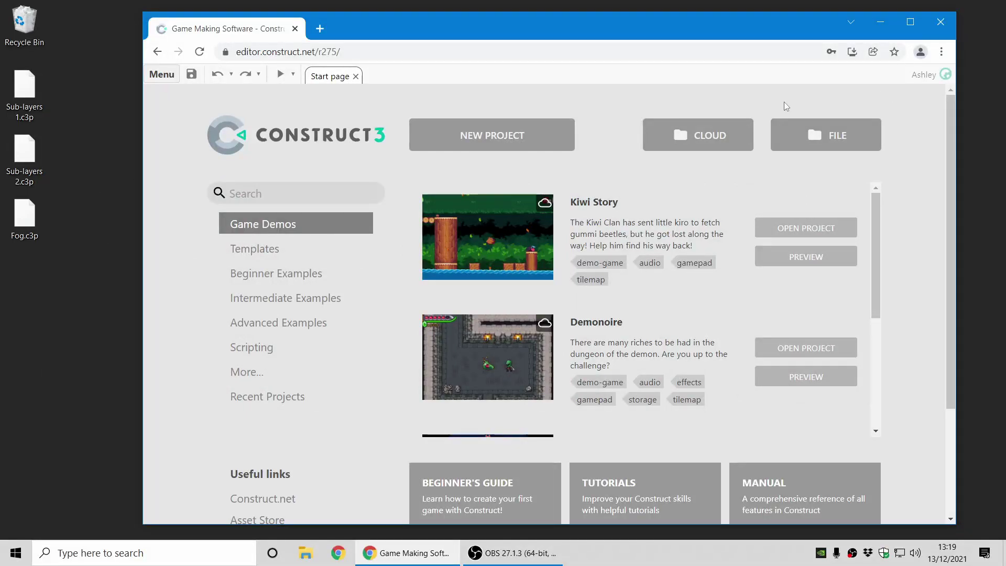
Open the Sub-layers 1.c3p project from the desktop and view the properties of its Background and Main layers.
{"action": "left_click_drag", "start_coordinate": [24, 87], "coordinate": [606, 137]}
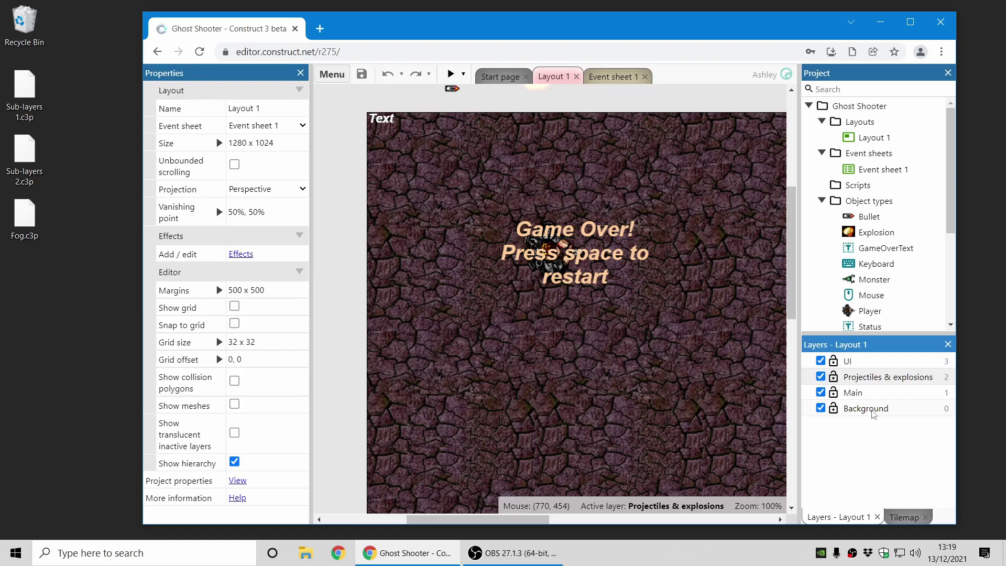
{"action": "left_click", "coordinate": [873, 413]}
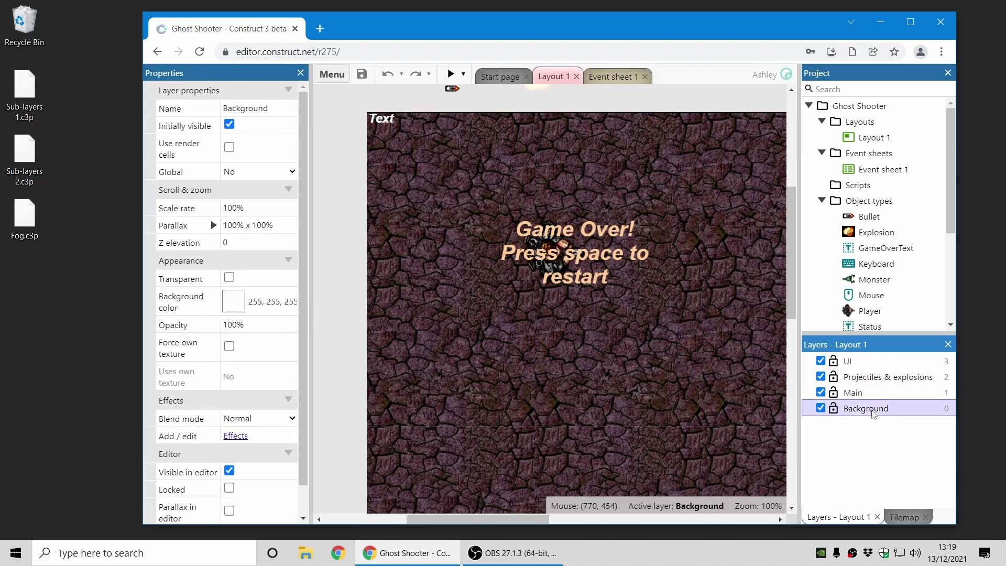
{"action": "left_click", "coordinate": [875, 397]}
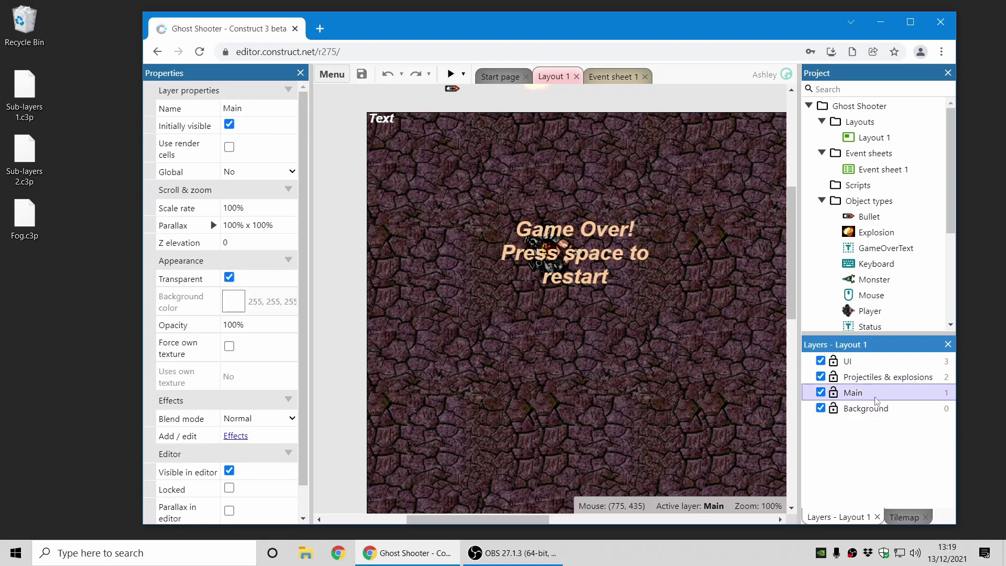
Add a new layer at the bottom of the layer list and name it Gameplay.
{"action": "right_click", "coordinate": [860, 440]}
{"action": "left_click", "coordinate": [803, 357]}
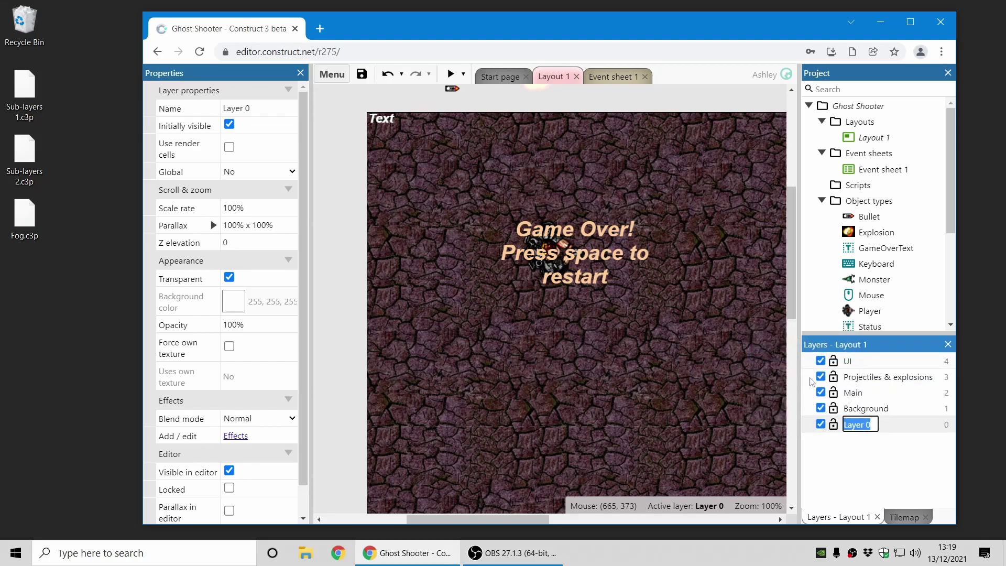
{"action": "type", "text": "Ga"}
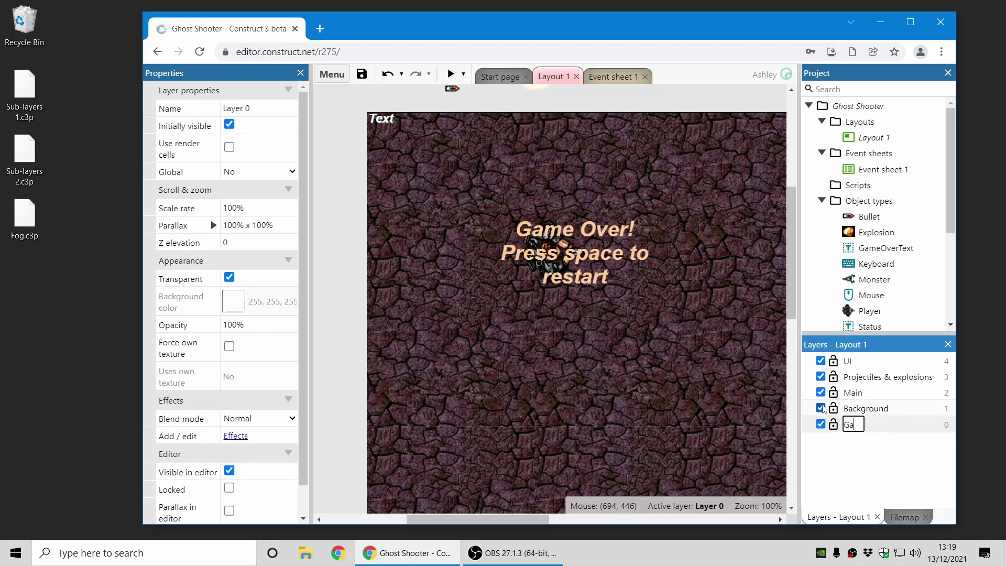
{"action": "type", "text": "meplay"}
{"action": "key", "text": "Return"}
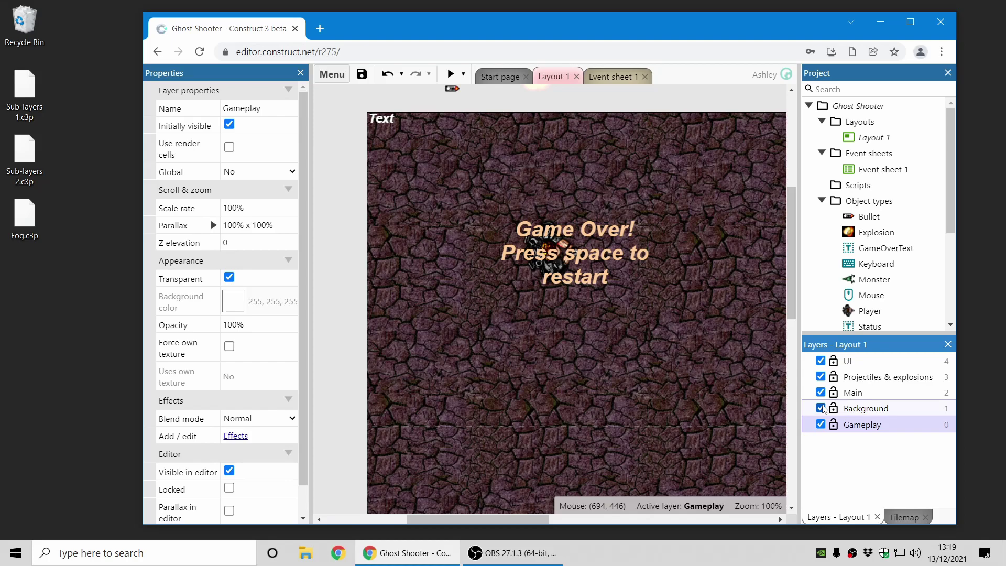
Nest the Projectiles & explosions, Main and Background layers inside Gameplay as sub-layers, in that order from top to bottom.
{"action": "left_click_drag", "start_coordinate": [864, 387], "coordinate": [872, 432]}
{"action": "left_click", "coordinate": [854, 377]}
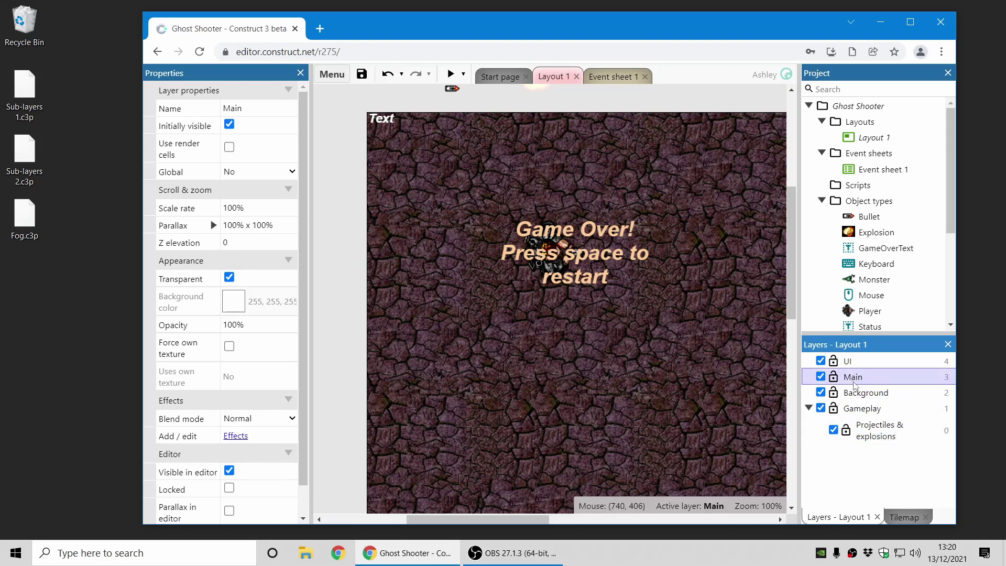
{"action": "left_click_drag", "start_coordinate": [857, 387], "coordinate": [877, 438]}
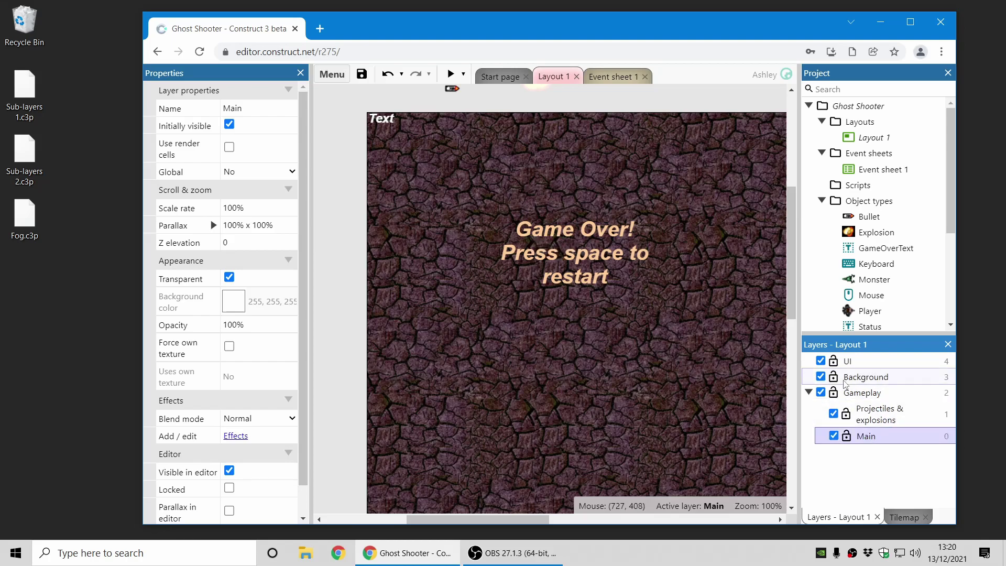
{"action": "left_click_drag", "start_coordinate": [861, 380], "coordinate": [886, 452]}
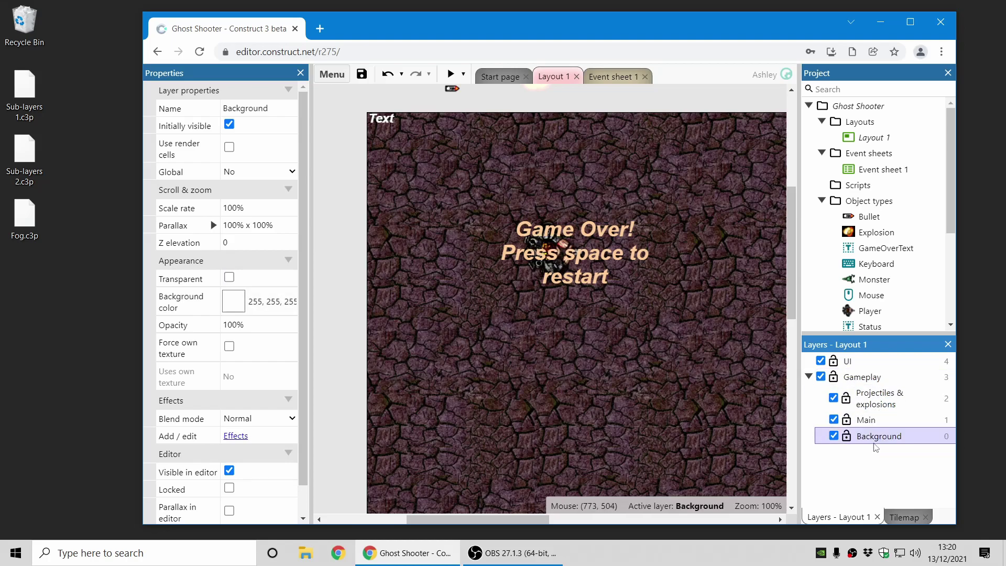
Collapse the Gameplay layer, switch the UI layer's visibility off and back on, and expand Gameplay again.
{"action": "left_click", "coordinate": [809, 377]}
{"action": "left_click", "coordinate": [848, 363]}
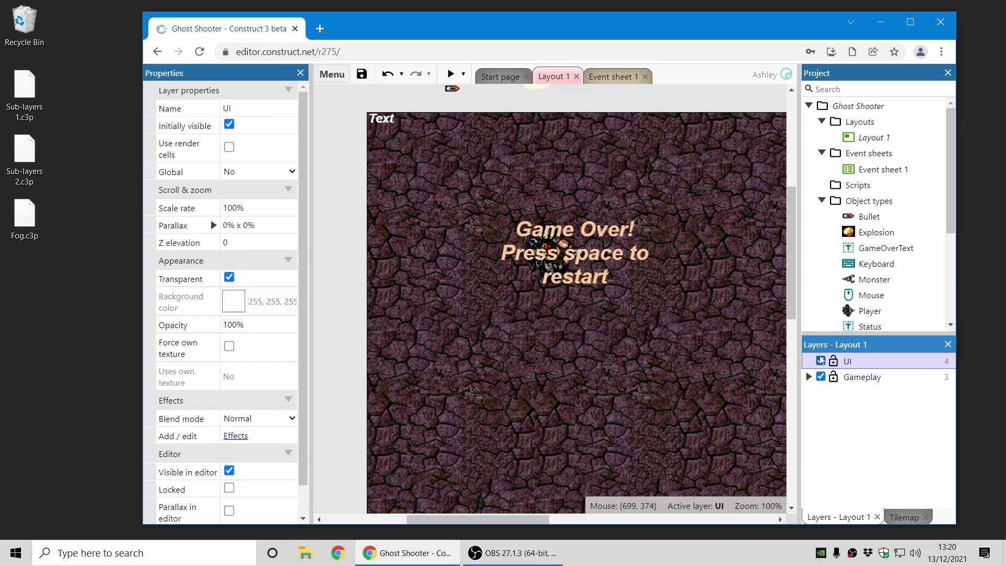
{"action": "left_click", "coordinate": [821, 361]}
{"action": "left_click", "coordinate": [821, 361]}
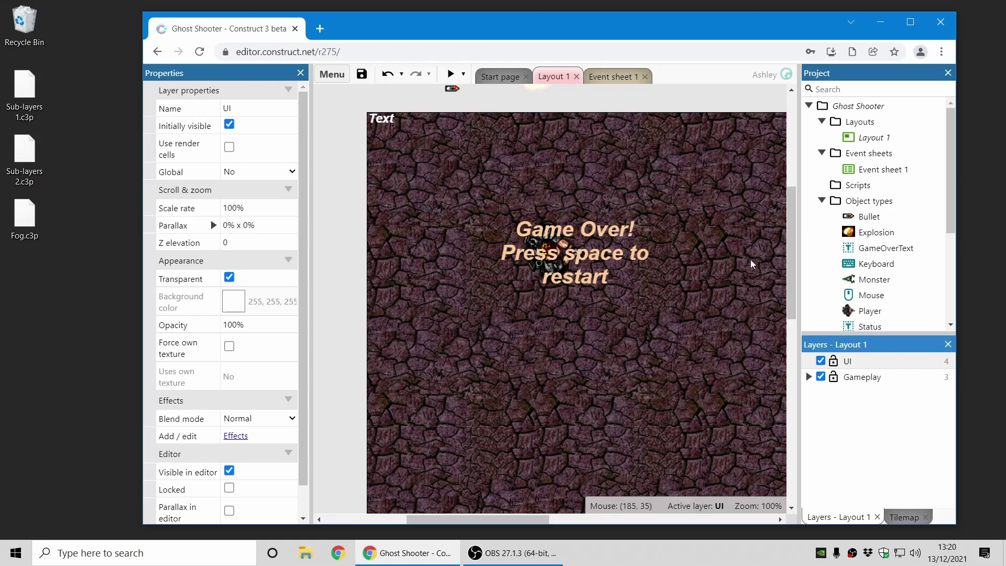
{"action": "left_click", "coordinate": [809, 377]}
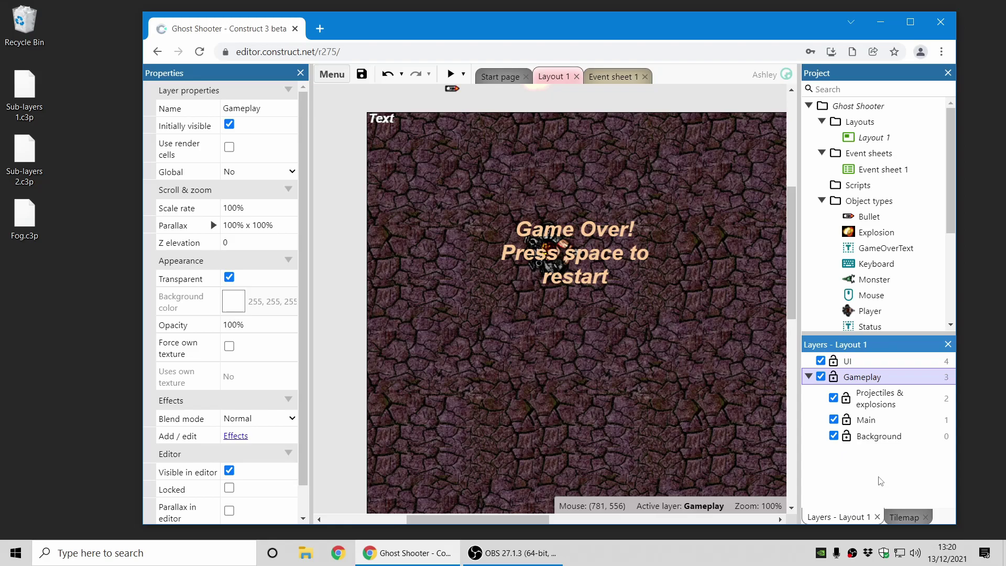
Examine the properties of the Background, Main and Projectiles & explosions sub-layers within Gameplay.
{"action": "left_click", "coordinate": [884, 437]}
{"action": "left_click", "coordinate": [886, 423]}
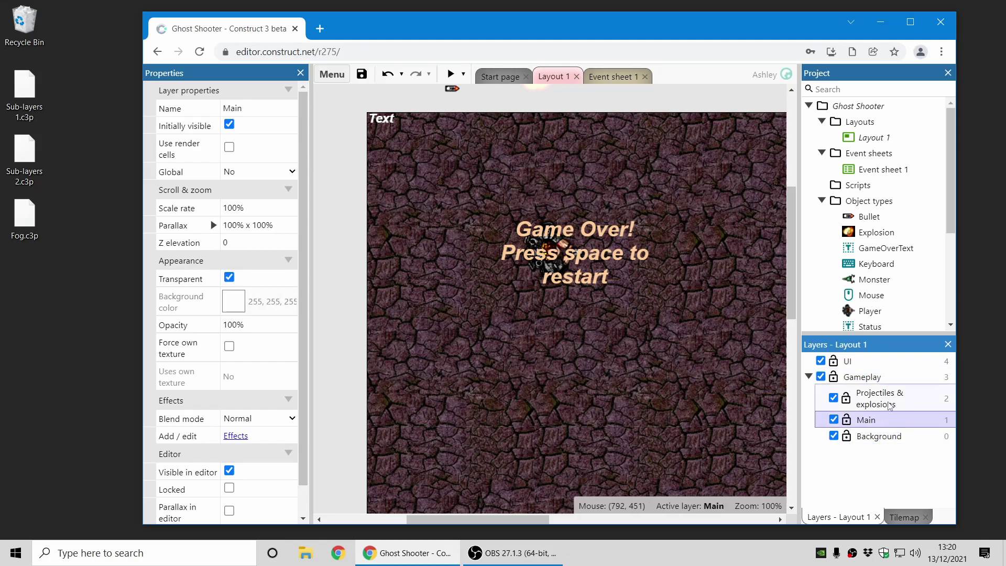
{"action": "left_click", "coordinate": [890, 403]}
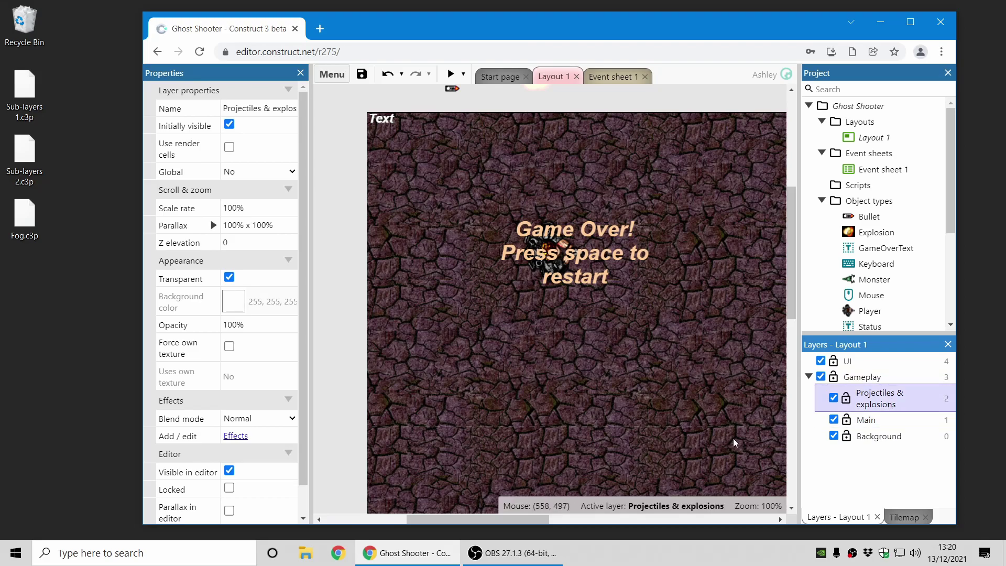
{"action": "left_click", "coordinate": [892, 439]}
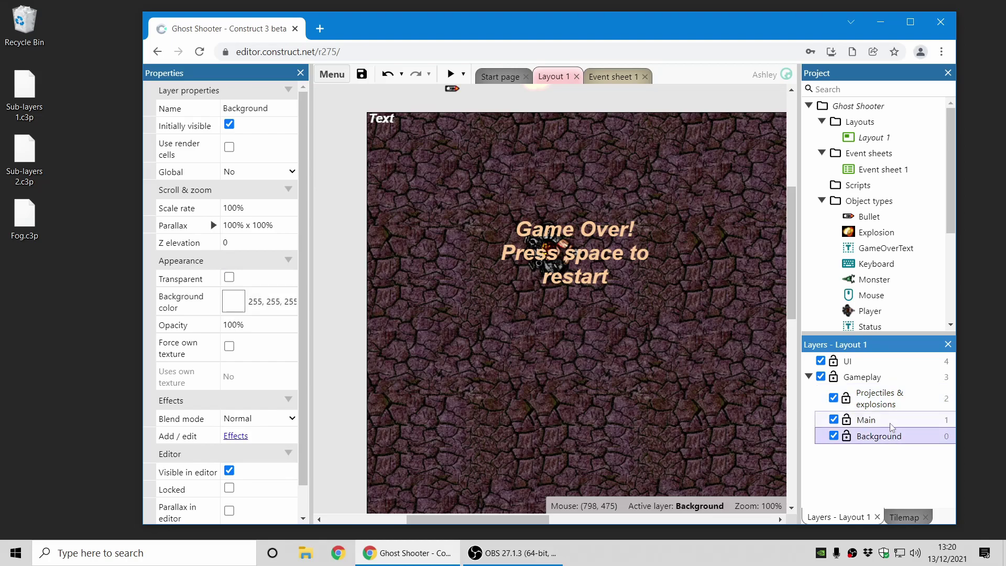
{"action": "left_click", "coordinate": [892, 402]}
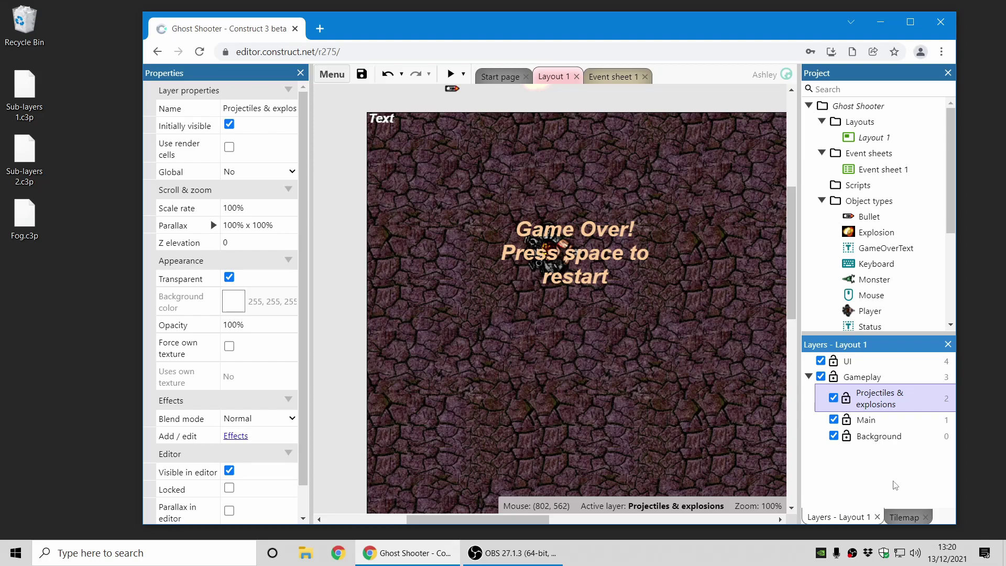
Add a Radial blur effect to the Gameplay layer.
{"action": "left_click", "coordinate": [892, 378]}
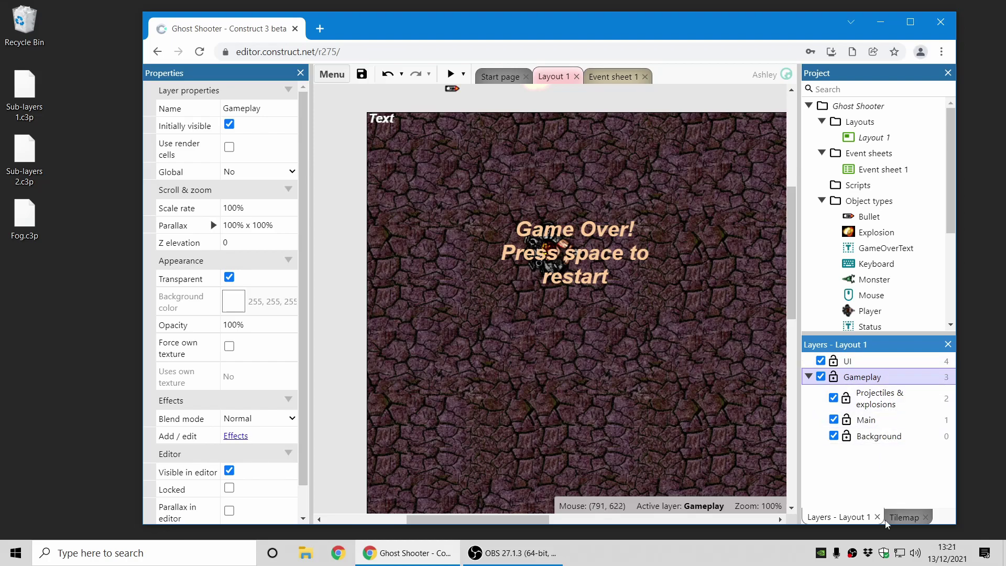
{"action": "left_click", "coordinate": [238, 437]}
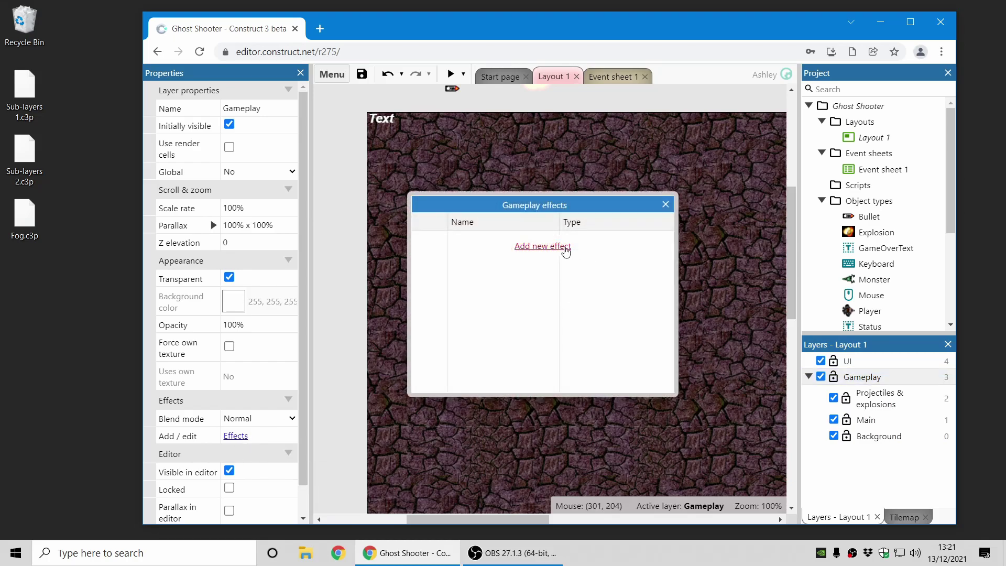
{"action": "left_click", "coordinate": [565, 246]}
{"action": "type", "text": "radi"}
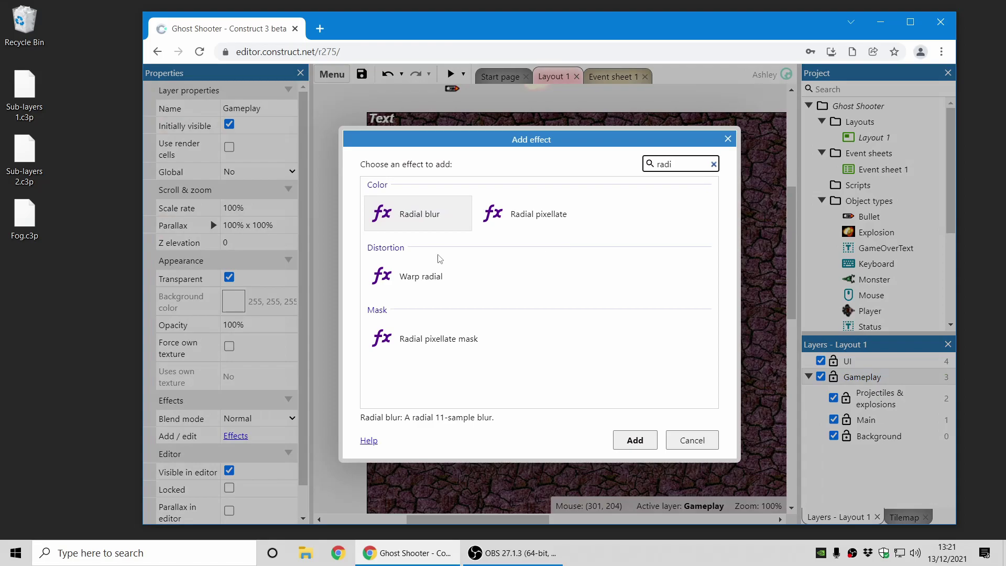
{"action": "double_click", "coordinate": [438, 215]}
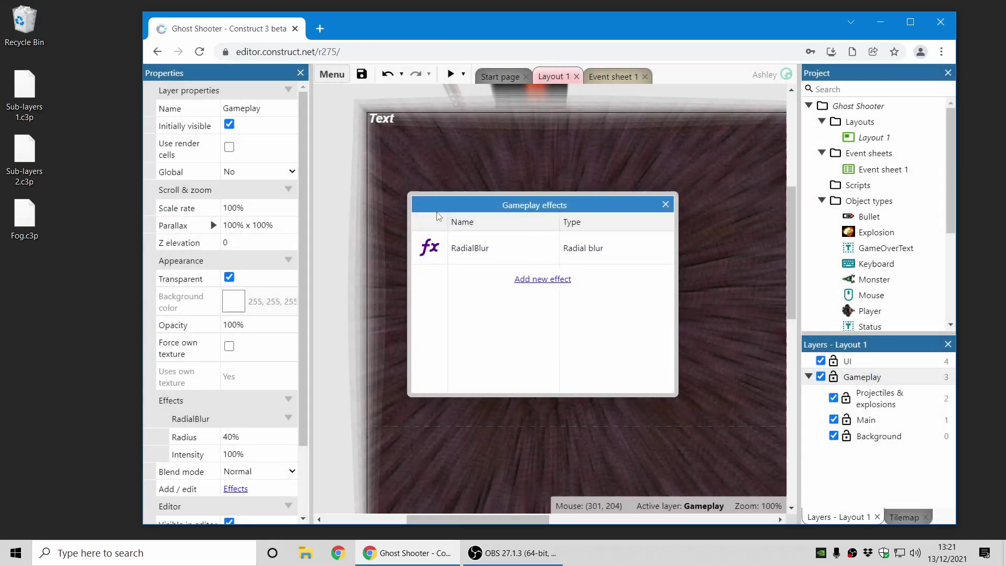
{"action": "left_click", "coordinate": [670, 207]}
{"action": "left_click", "coordinate": [642, 270]}
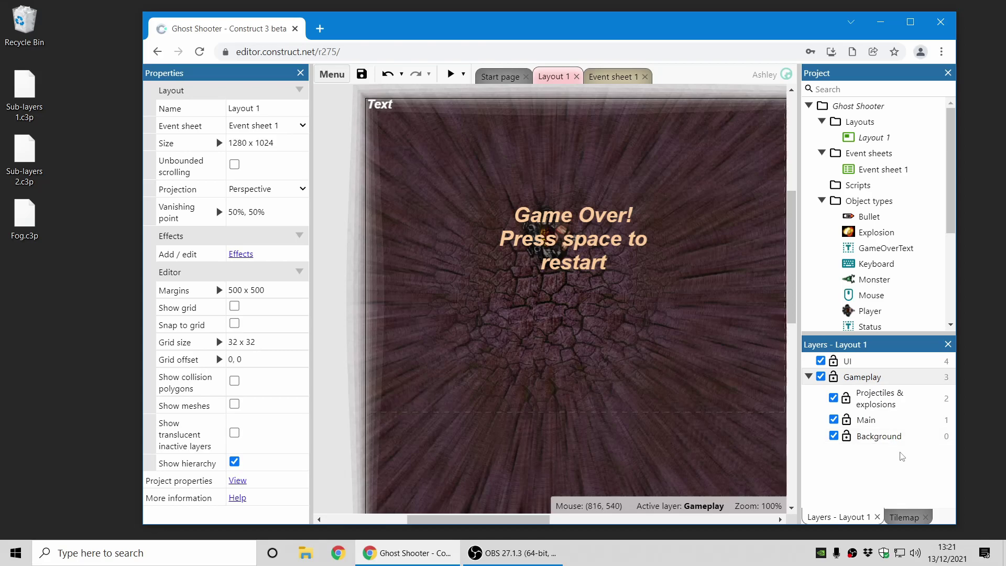
Preview the game, moving the player and shooting monsters to check the blurred gameplay, and close the preview.
{"action": "left_click", "coordinate": [450, 74]}
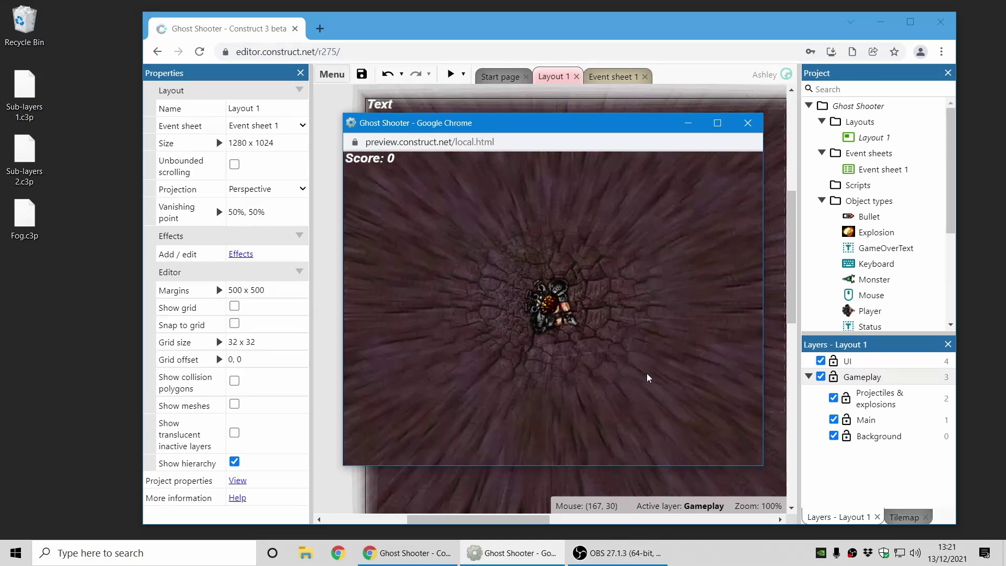
{"action": "left_click", "coordinate": [649, 377]}
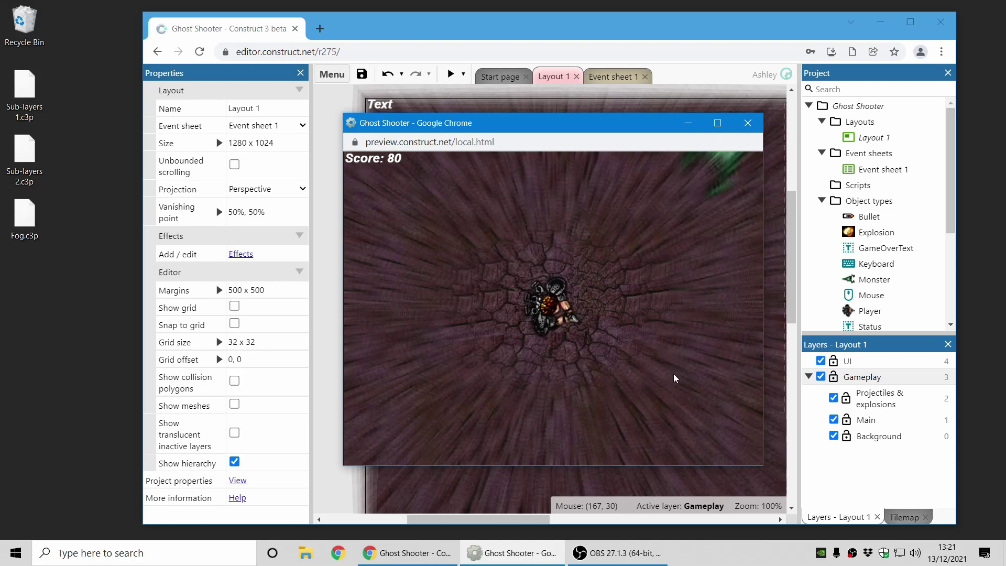
{"action": "key", "text": "Down"}
{"action": "key", "text": "Left"}
{"action": "left_click", "coordinate": [669, 193]}
{"action": "left_click", "coordinate": [663, 226]}
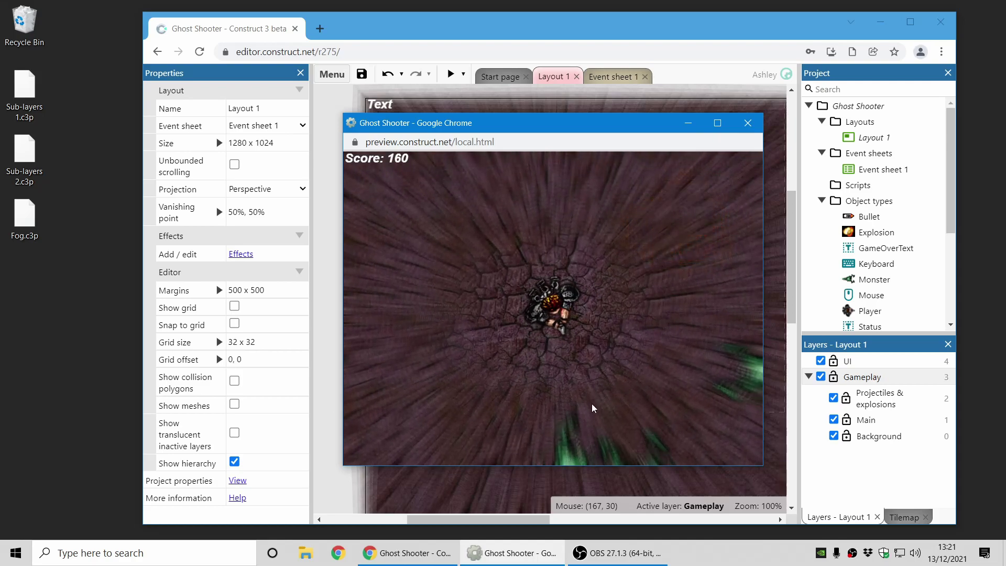
{"action": "left_click", "coordinate": [629, 411]}
{"action": "key", "text": "Left"}
{"action": "left_click", "coordinate": [652, 405]}
{"action": "left_click", "coordinate": [641, 401]}
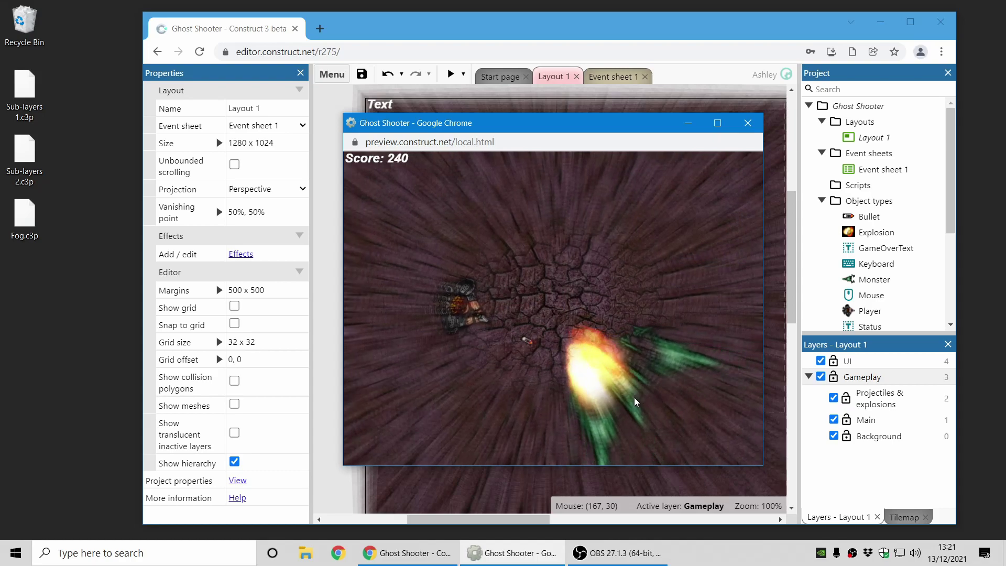
{"action": "left_click", "coordinate": [755, 128]}
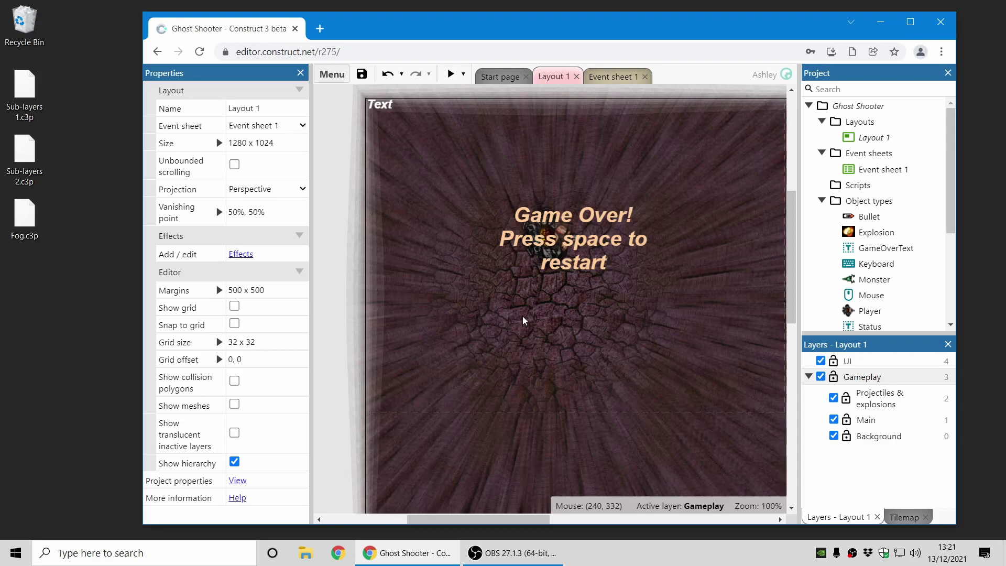
Close the Ghost Shooter project and open Sub-layers 2.c3p from the desktop.
{"action": "right_click", "coordinate": [854, 106]}
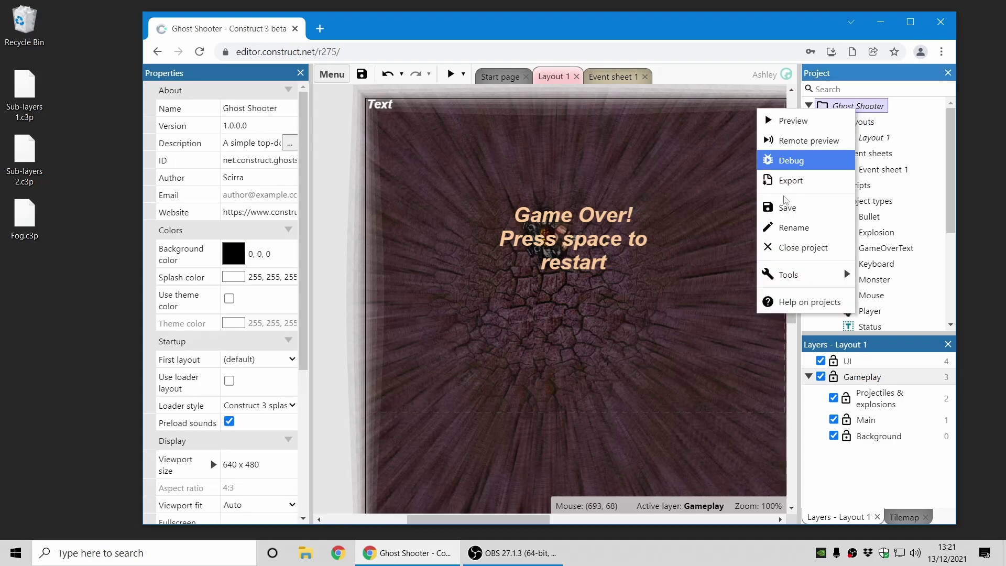
{"action": "left_click", "coordinate": [792, 253]}
{"action": "left_click", "coordinate": [619, 323]}
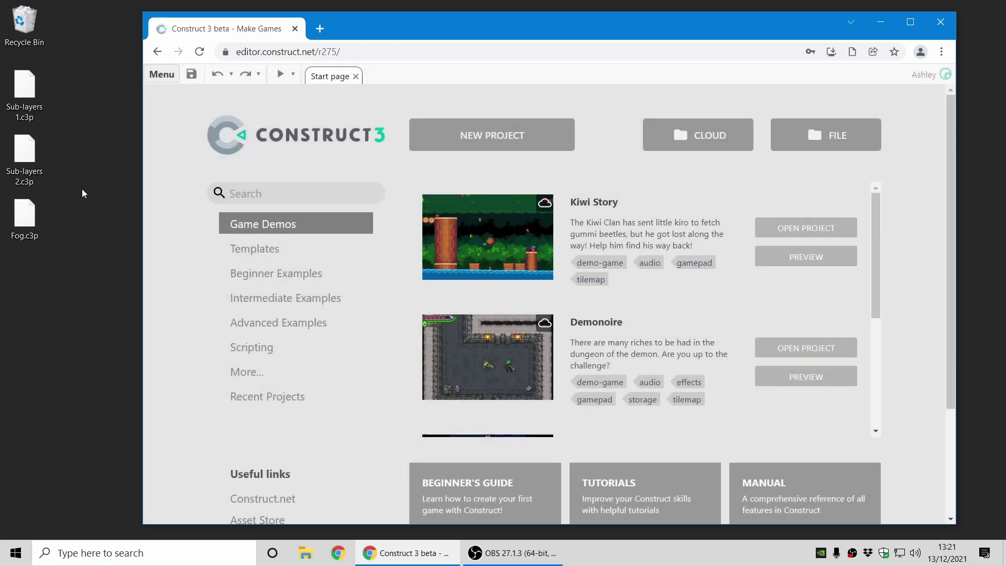
{"action": "left_click_drag", "start_coordinate": [23, 165], "coordinate": [644, 181]}
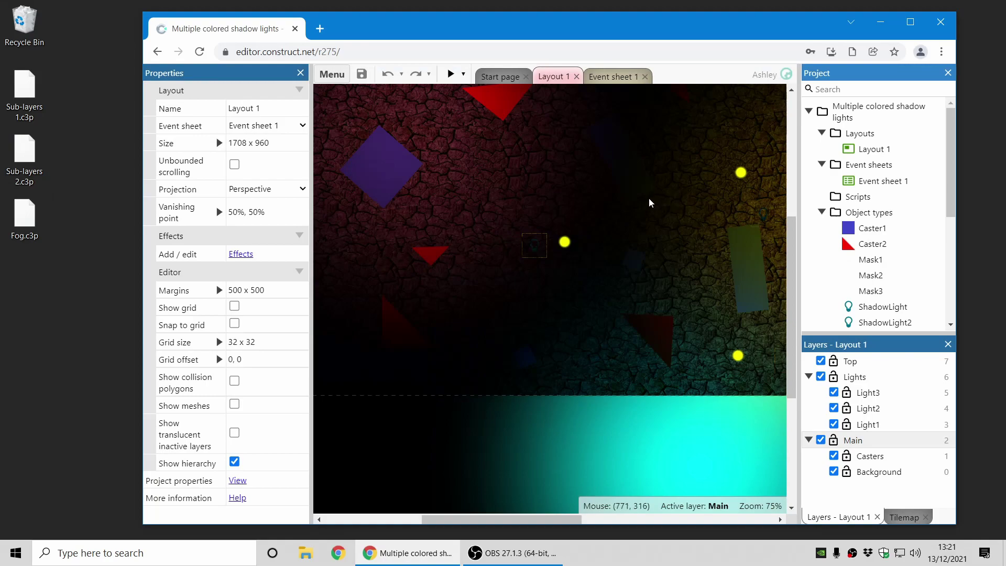
Preview the Multiple colored shadow lights project to examine its lighting, and close the preview.
{"action": "middle_click_drag", "start_coordinate": [614, 197], "coordinate": [626, 244]}
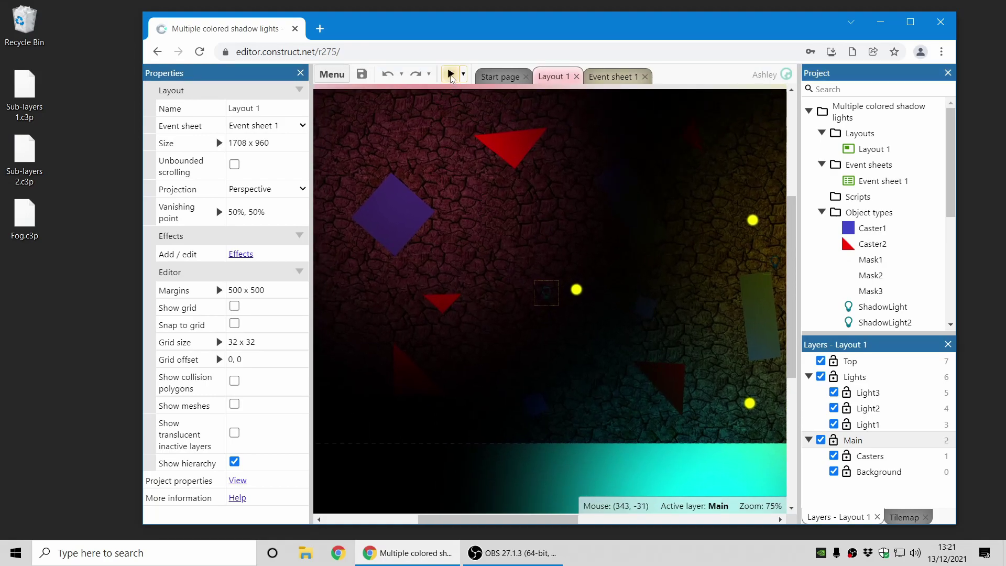
{"action": "left_click", "coordinate": [451, 73]}
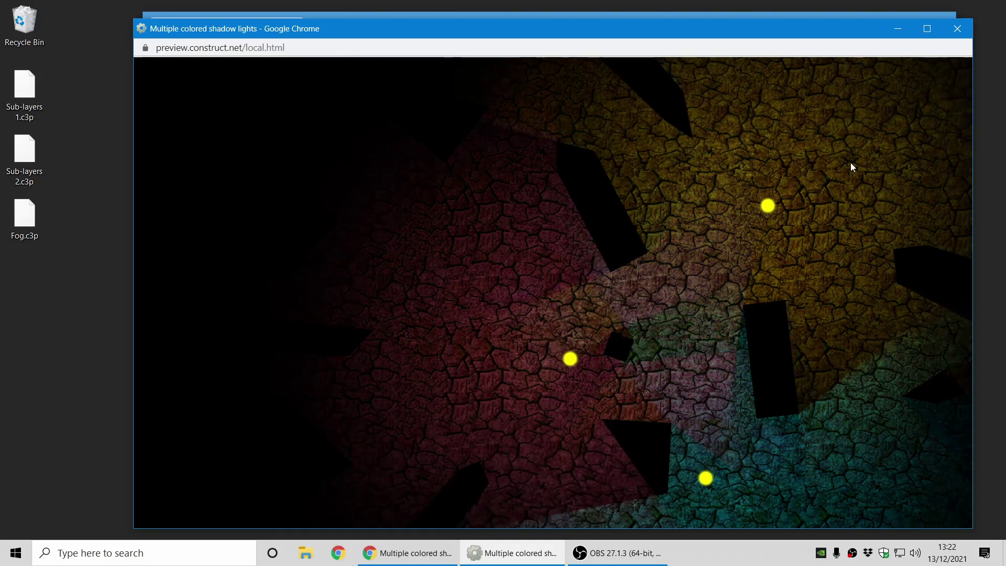
{"action": "left_click", "coordinate": [963, 29]}
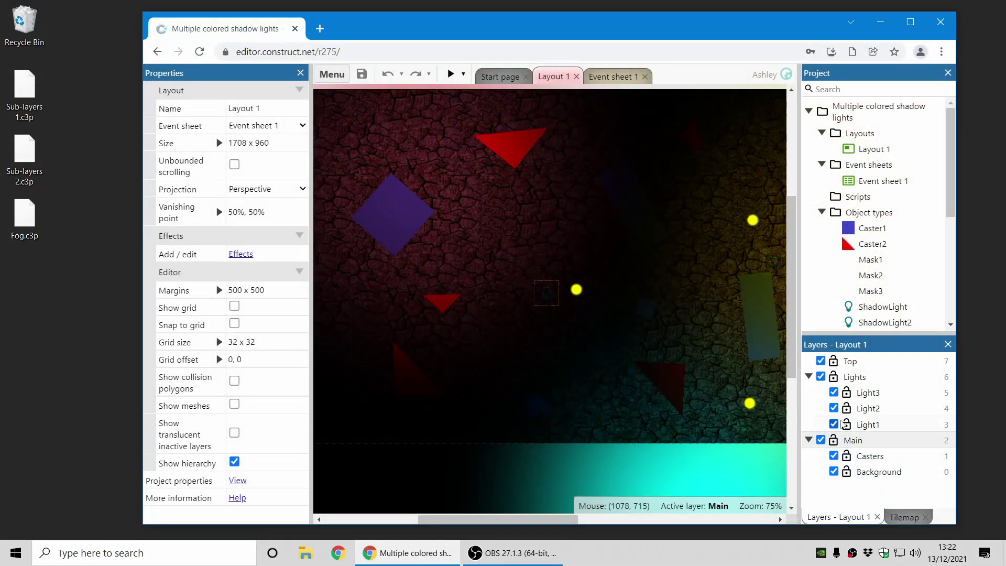
Hide the Lights layer and inspect the Main layer's Casters sub-layer by switching its visibility off and back on.
{"action": "left_click", "coordinate": [820, 376]}
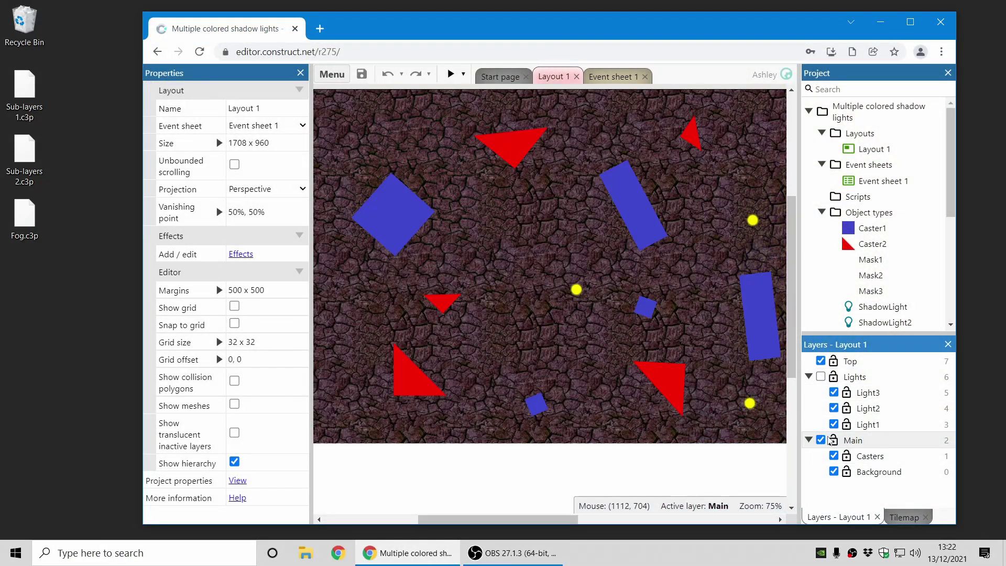
{"action": "left_click", "coordinate": [858, 442]}
{"action": "left_click", "coordinate": [872, 457]}
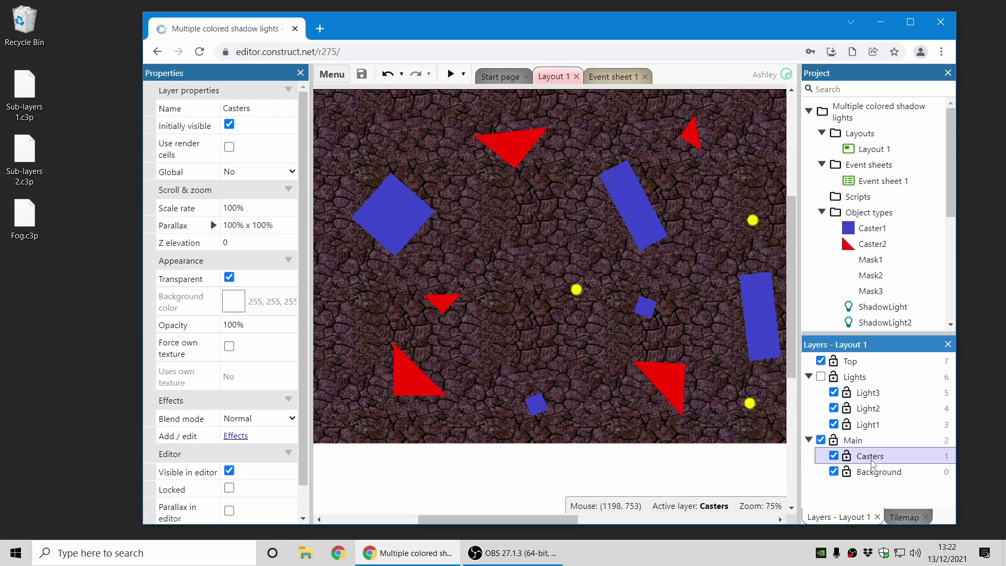
{"action": "left_click", "coordinate": [834, 456]}
{"action": "left_click", "coordinate": [834, 457]}
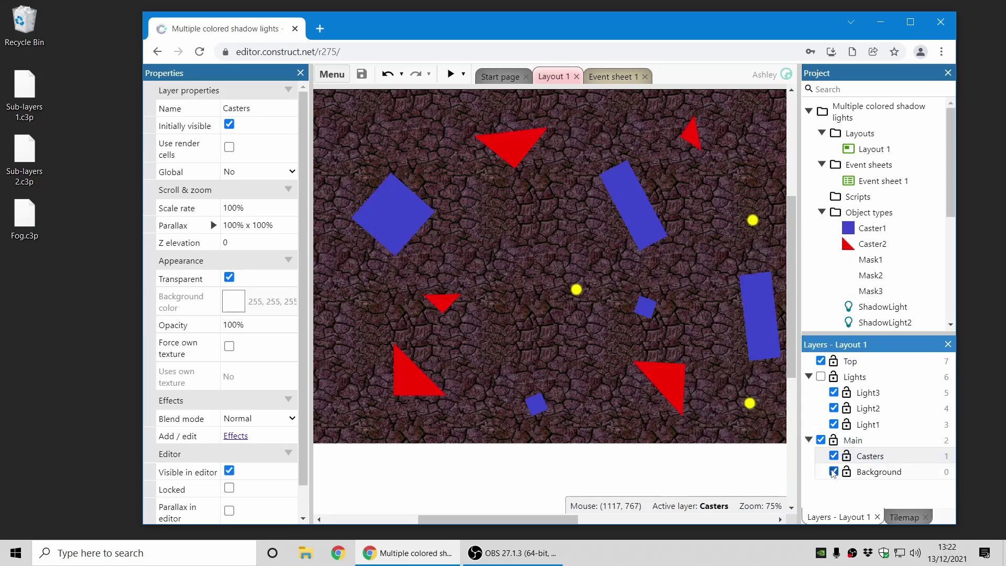
Inspect the Background sub-layer by switching its visibility off and back on, and show the Lights layer again.
{"action": "left_click", "coordinate": [834, 471]}
{"action": "left_click", "coordinate": [834, 471]}
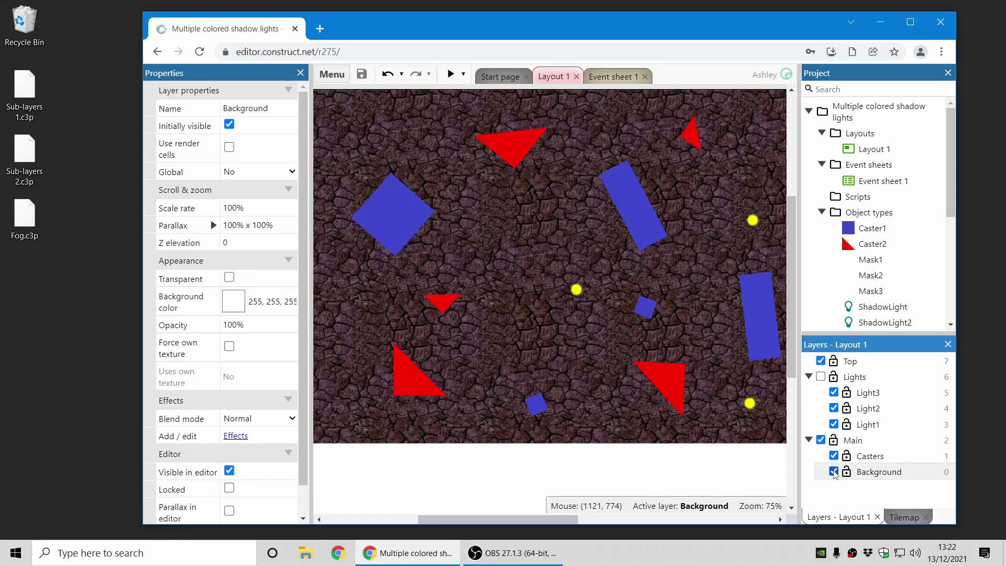
{"action": "left_click", "coordinate": [820, 377]}
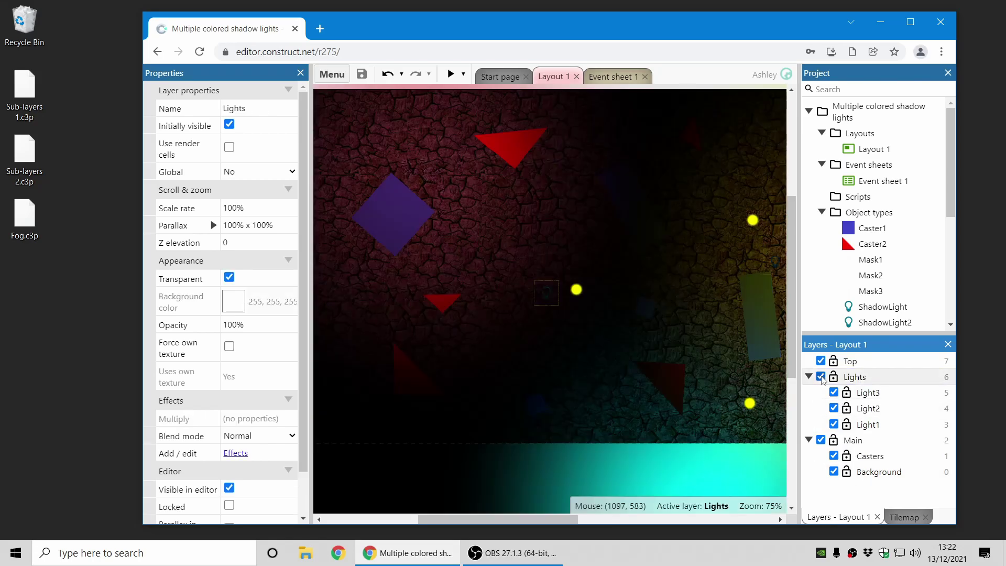
Hide the Main layer and isolate Light1 to inspect it, and turn the Light2 and Light3 sub-layers back on one at a time.
{"action": "left_click", "coordinate": [821, 441]}
{"action": "left_click", "coordinate": [834, 392]}
{"action": "left_click", "coordinate": [833, 409]}
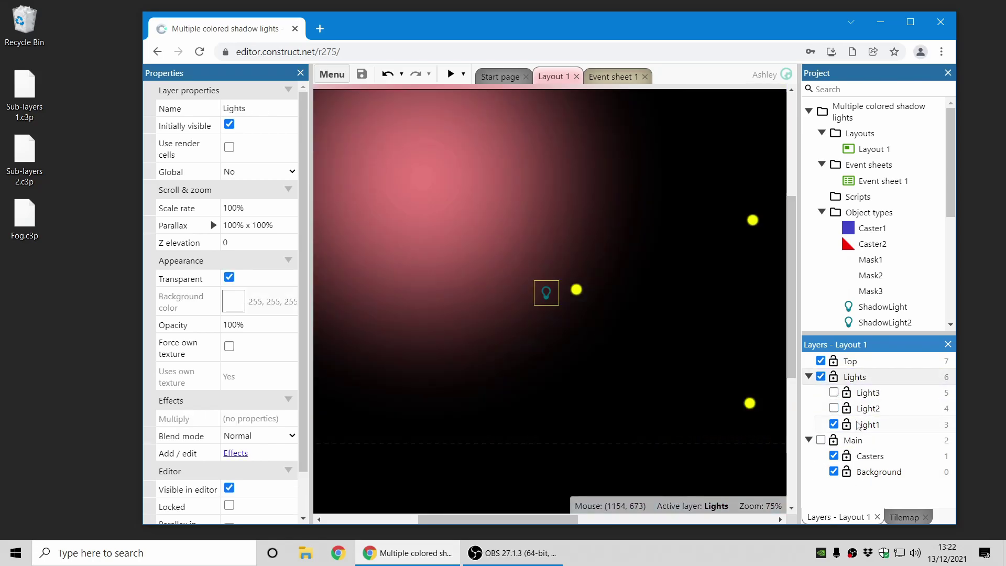
{"action": "left_click", "coordinate": [863, 427]}
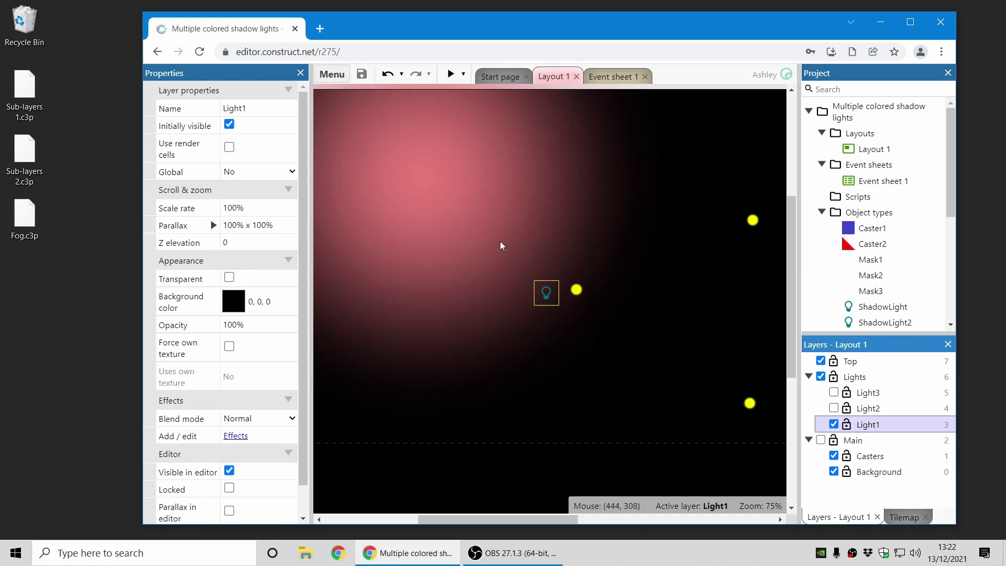
{"action": "left_click", "coordinate": [834, 408]}
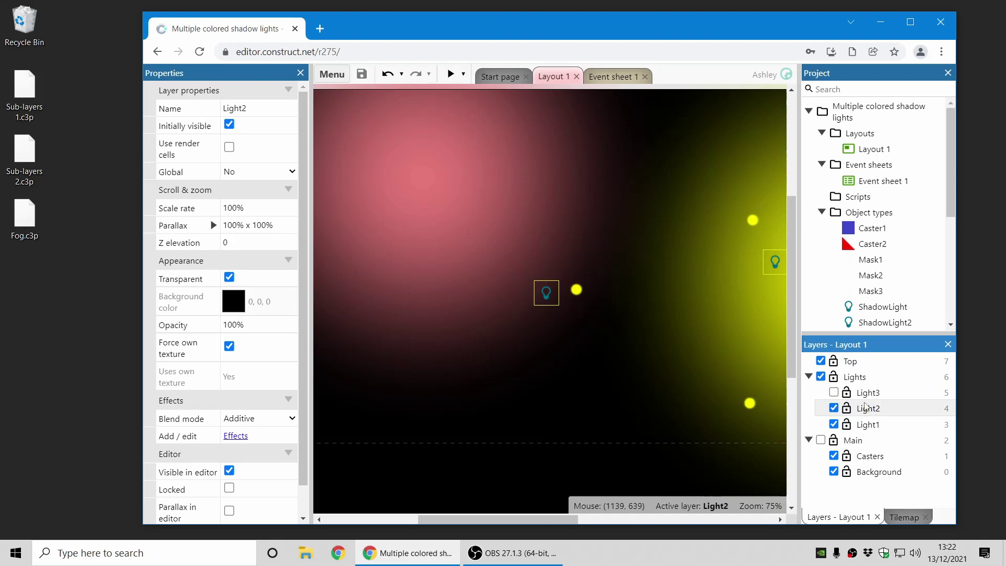
{"action": "left_click", "coordinate": [834, 392]}
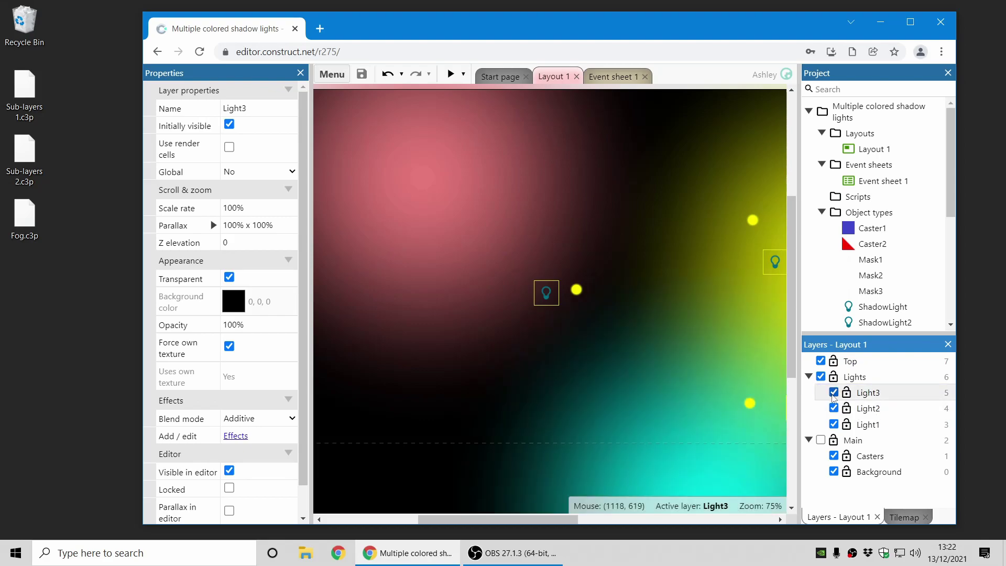
Inspect the Multiply effect on the Lights layer and make the Main layer visible again.
{"action": "left_click", "coordinate": [855, 380]}
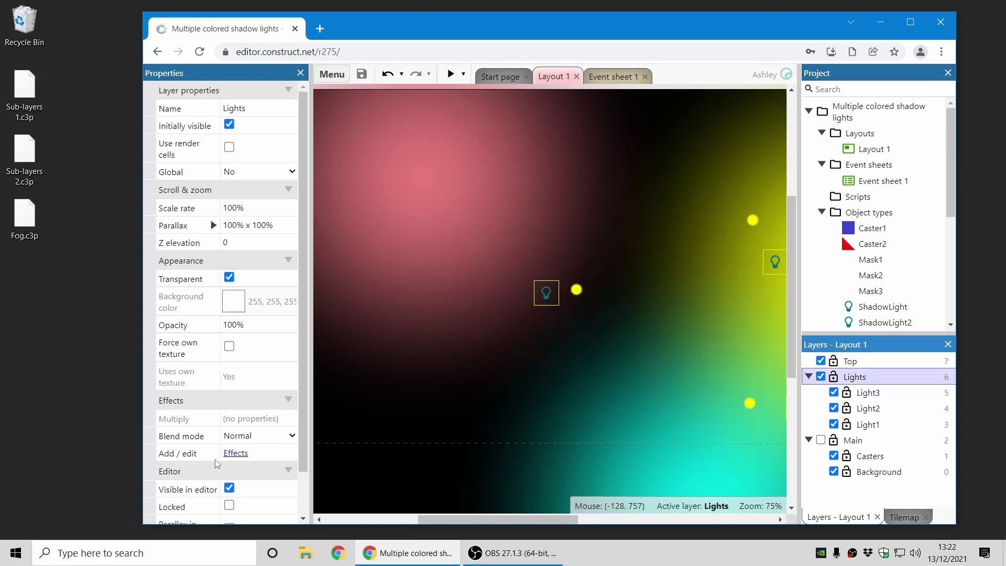
{"action": "left_click", "coordinate": [195, 422]}
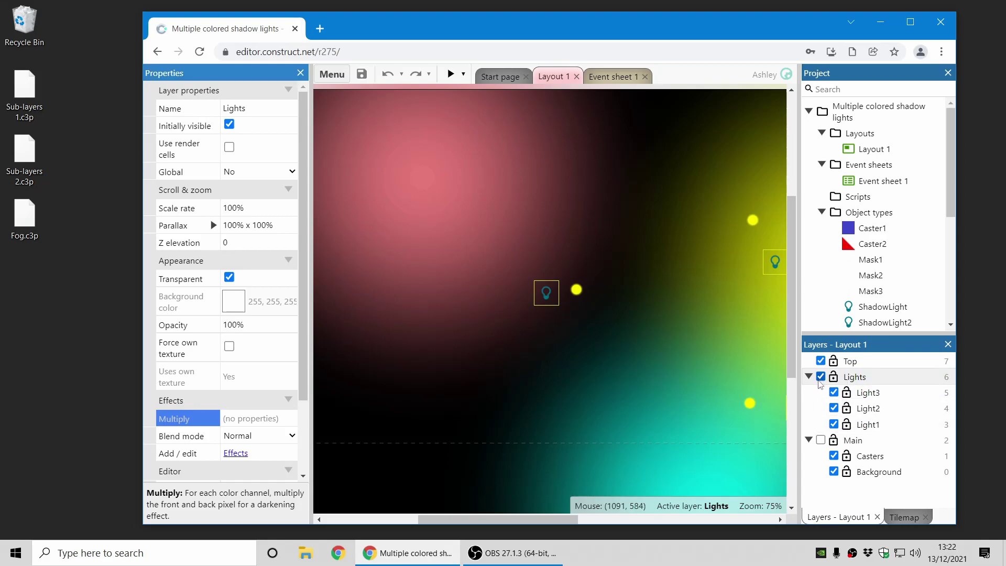
{"action": "left_click", "coordinate": [821, 440]}
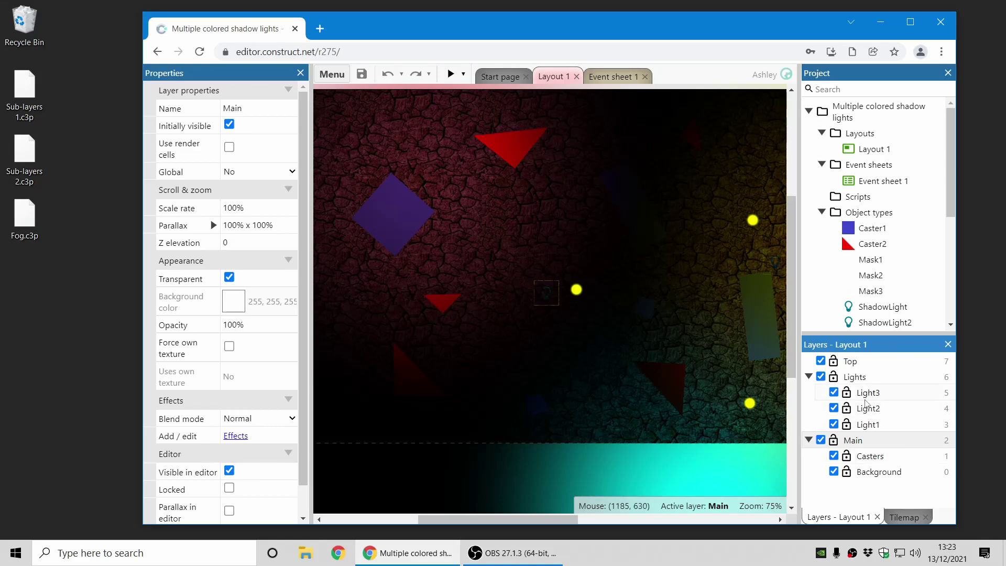
View the layer commands available for the Light2 sub-layer, including inserting a sub-layer, and dismiss them.
{"action": "left_click", "coordinate": [869, 413]}
{"action": "right_click", "coordinate": [869, 411]}
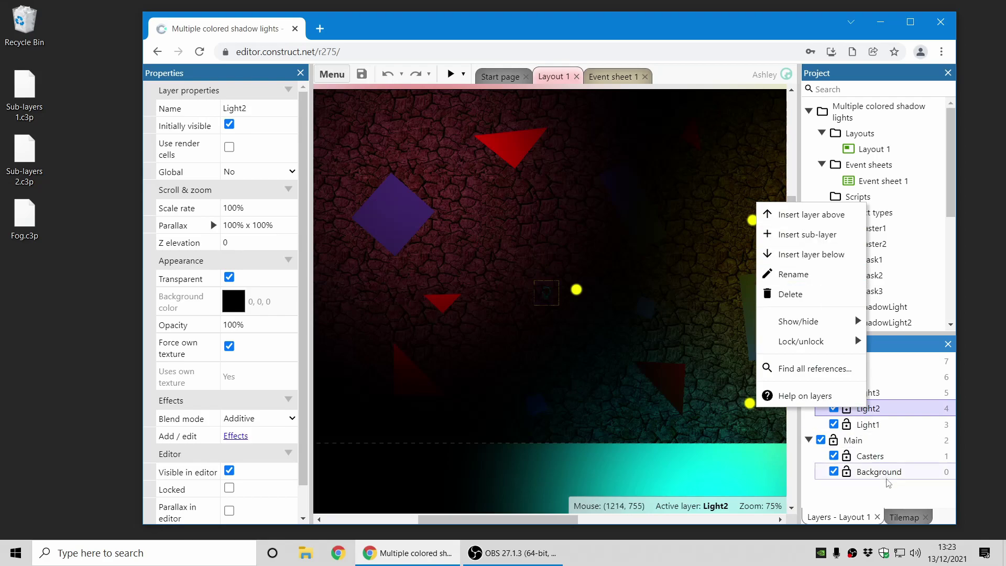
{"action": "left_click", "coordinate": [892, 492]}
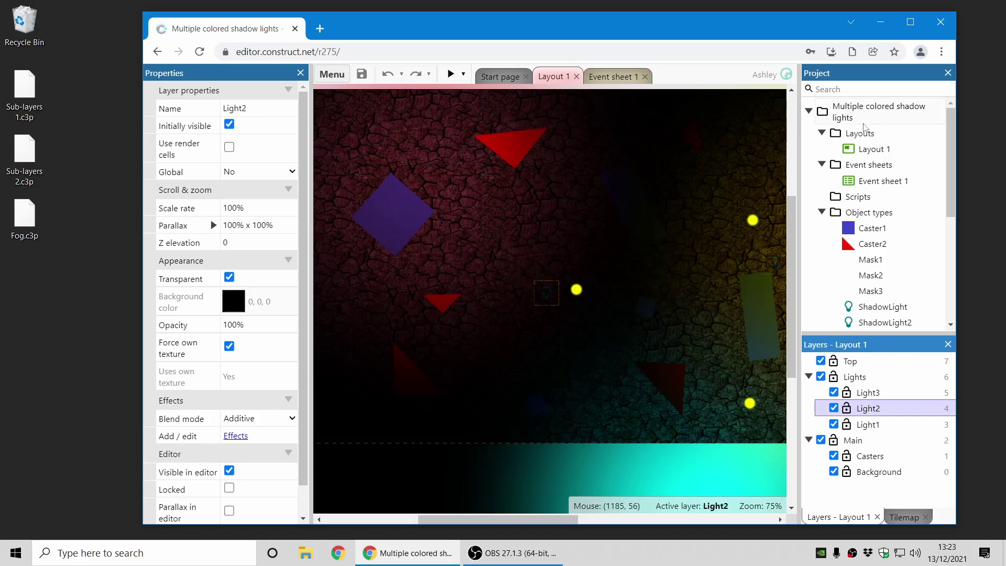
Close the Multiple colored shadow lights project and open Fog.c3p from the desktop.
{"action": "right_click", "coordinate": [870, 110]}
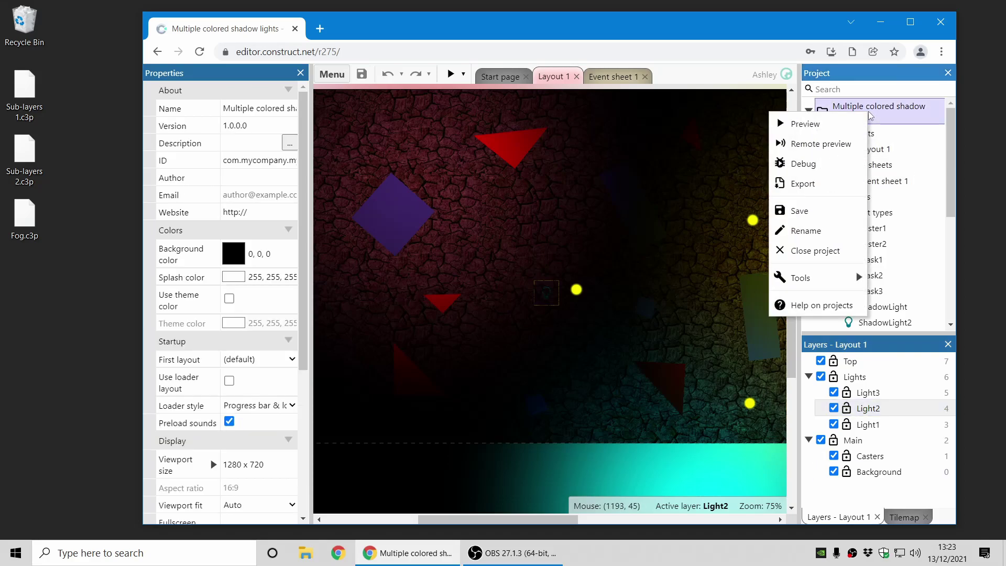
{"action": "left_click", "coordinate": [835, 252]}
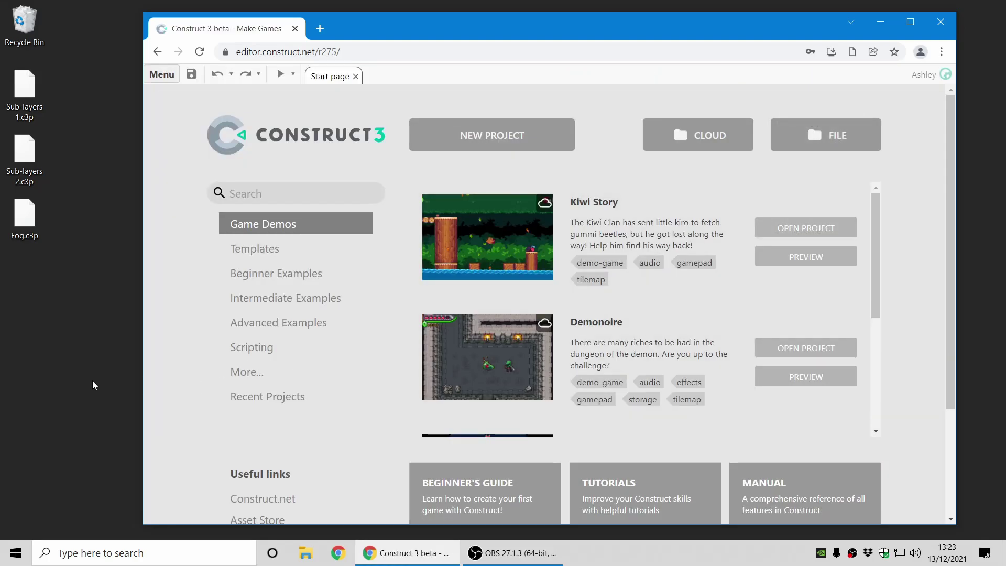
{"action": "left_click", "coordinate": [26, 231]}
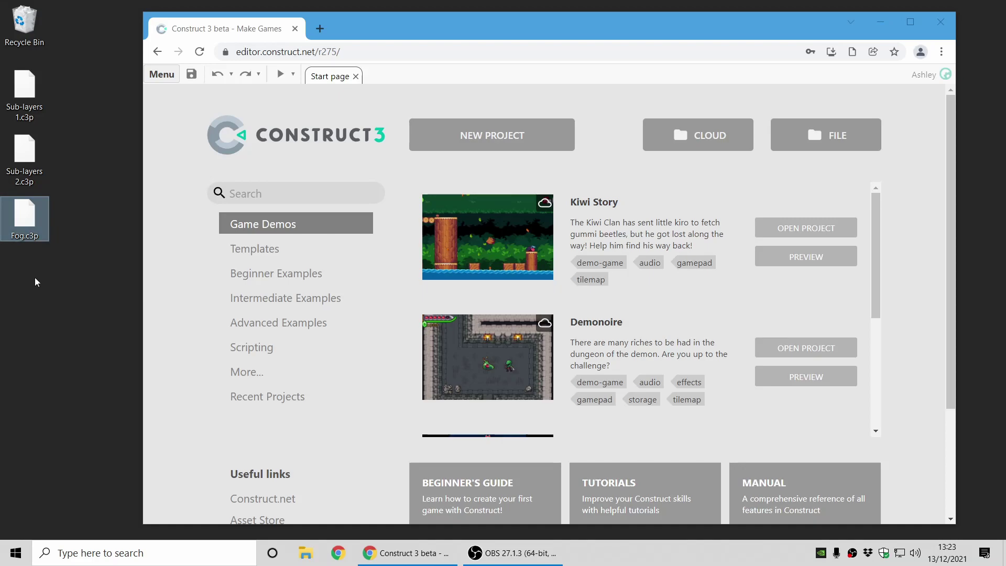
{"action": "left_click_drag", "start_coordinate": [25, 217], "coordinate": [685, 226]}
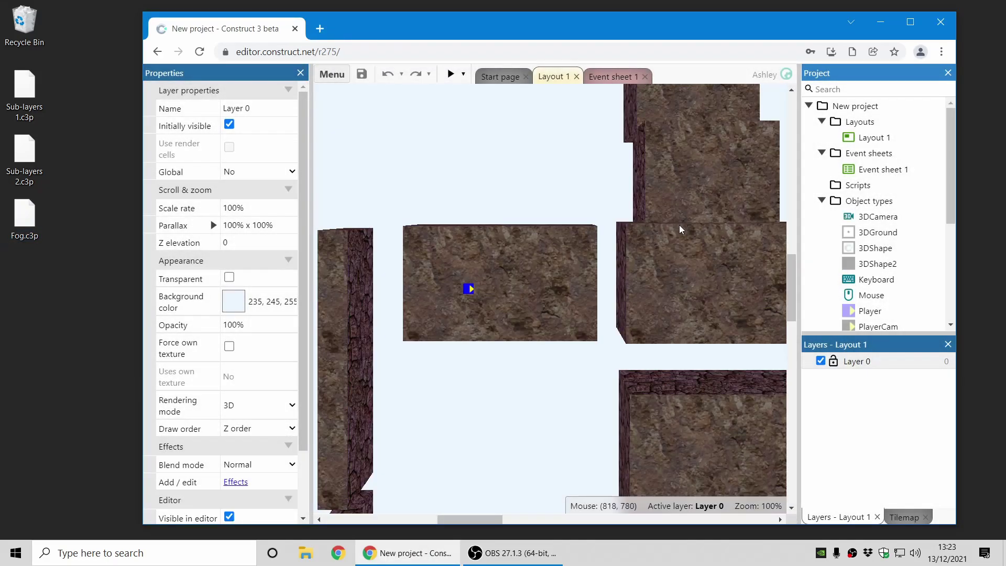
Preview the 3D project without fog, moving and jumping through the level to examine distant terrain, and close the preview.
{"action": "left_click", "coordinate": [450, 74]}
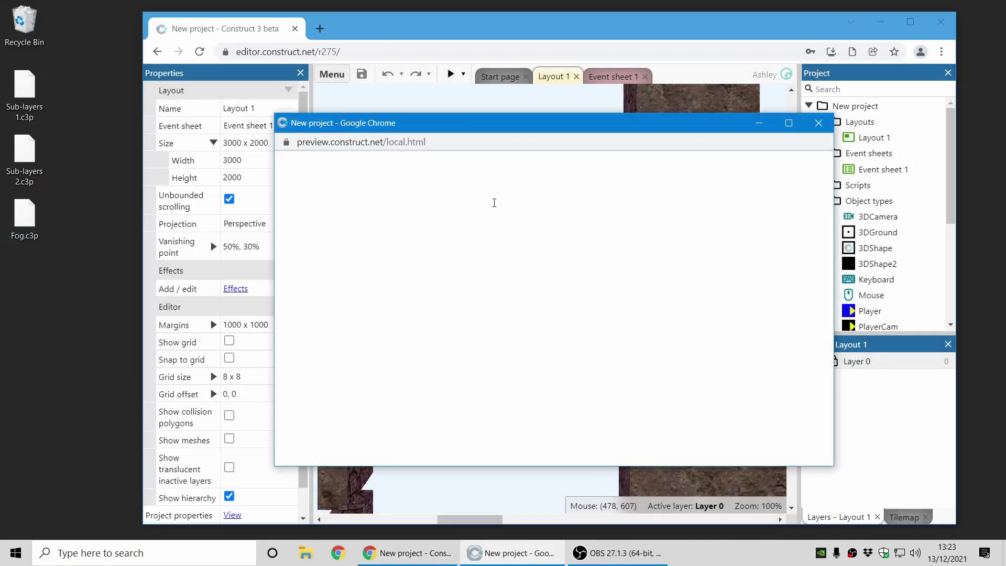
{"action": "key", "text": "w"}
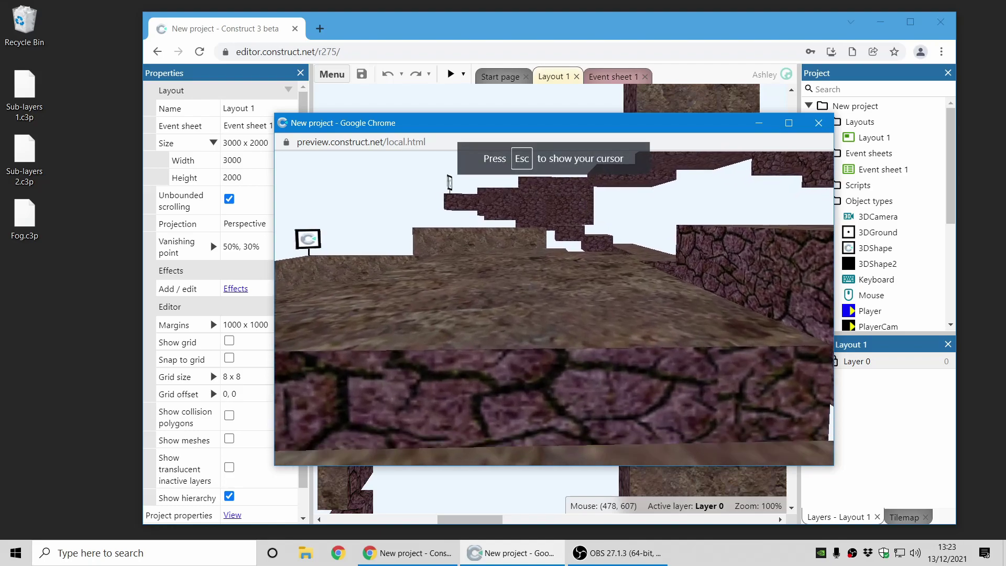
{"action": "key", "text": "space"}
{"action": "key", "text": "w"}
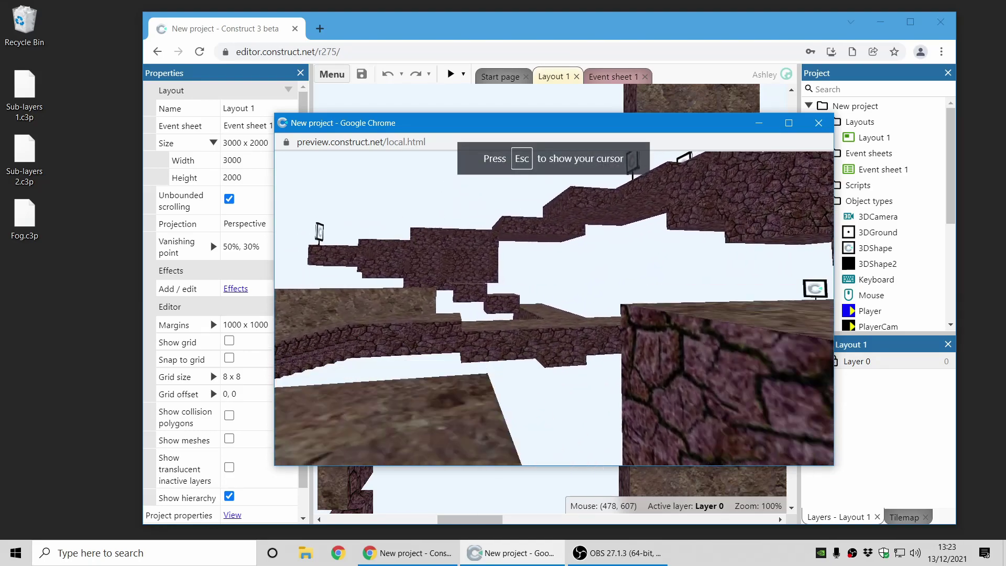
{"action": "key", "text": "w"}
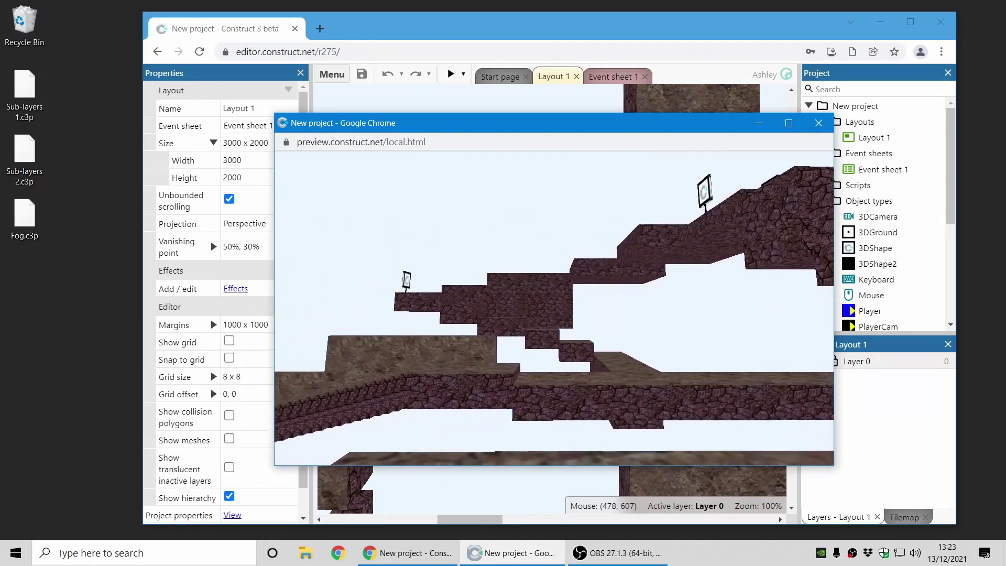
{"action": "key", "text": "w"}
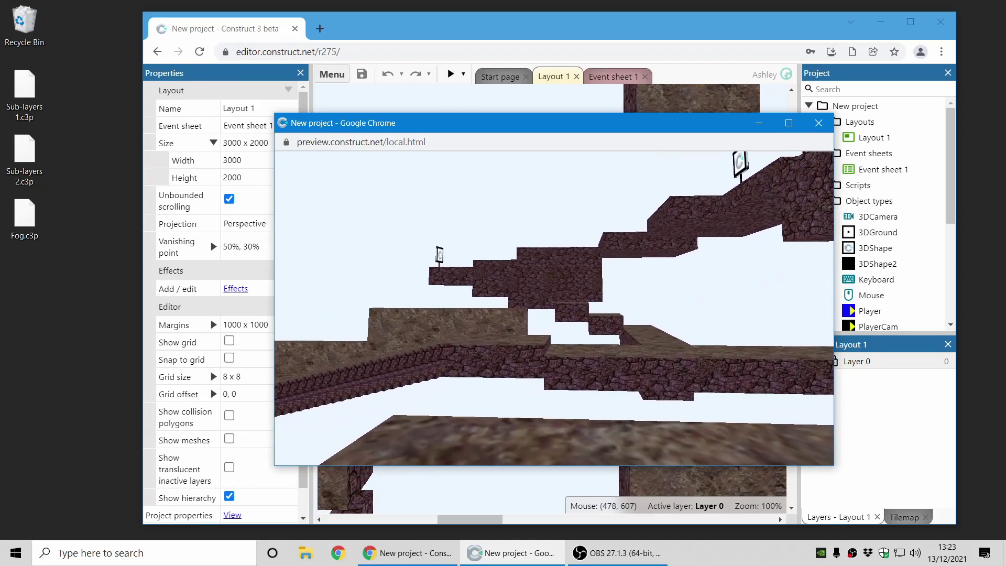
{"action": "key", "text": "Escape"}
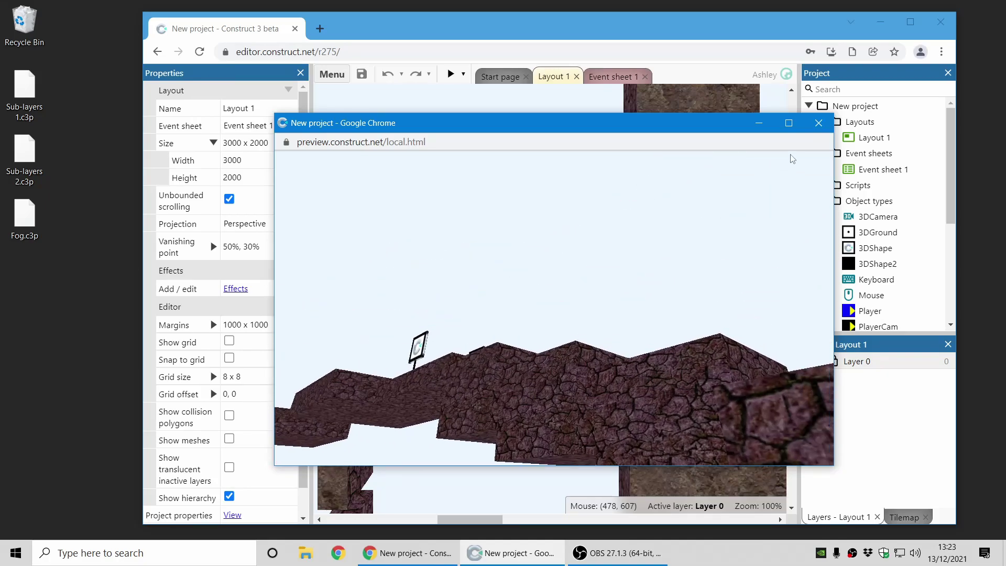
{"action": "left_click", "coordinate": [818, 122]}
Add the Fog (exponential) effect to Layer 0.
{"action": "left_click", "coordinate": [894, 364]}
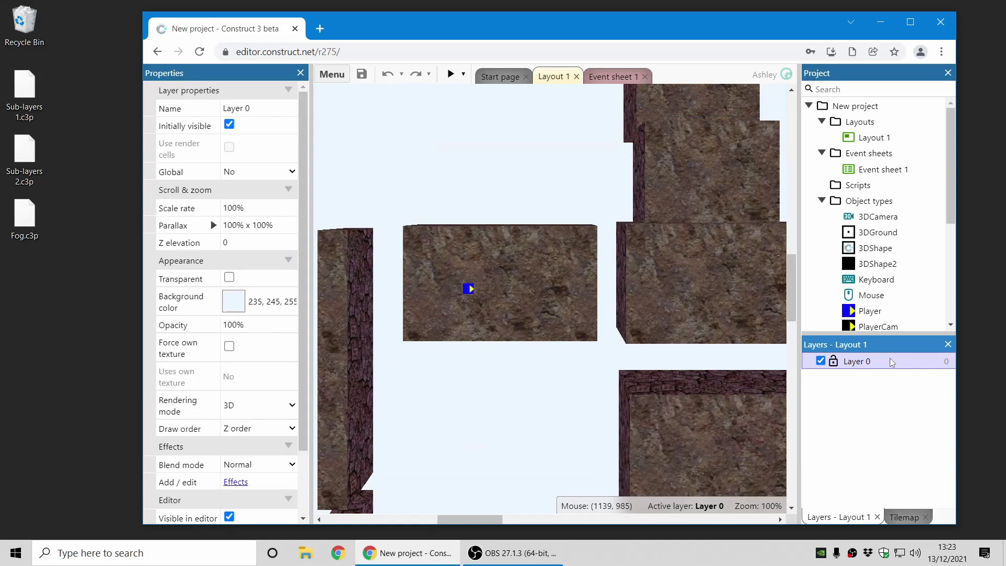
{"action": "scroll", "coordinate": [214, 372], "scroll_direction": "down", "scroll_amount": 3}
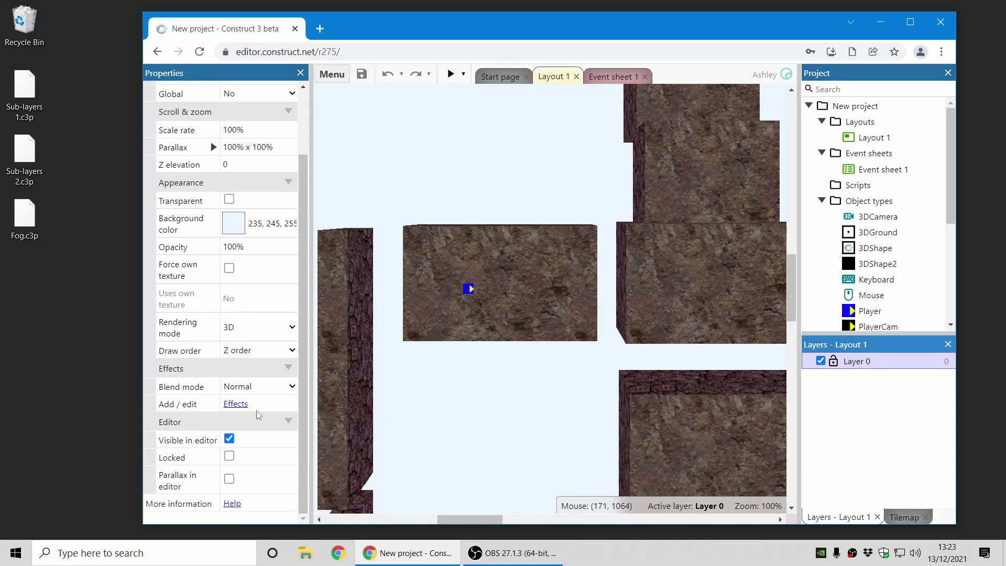
{"action": "left_click", "coordinate": [236, 404]}
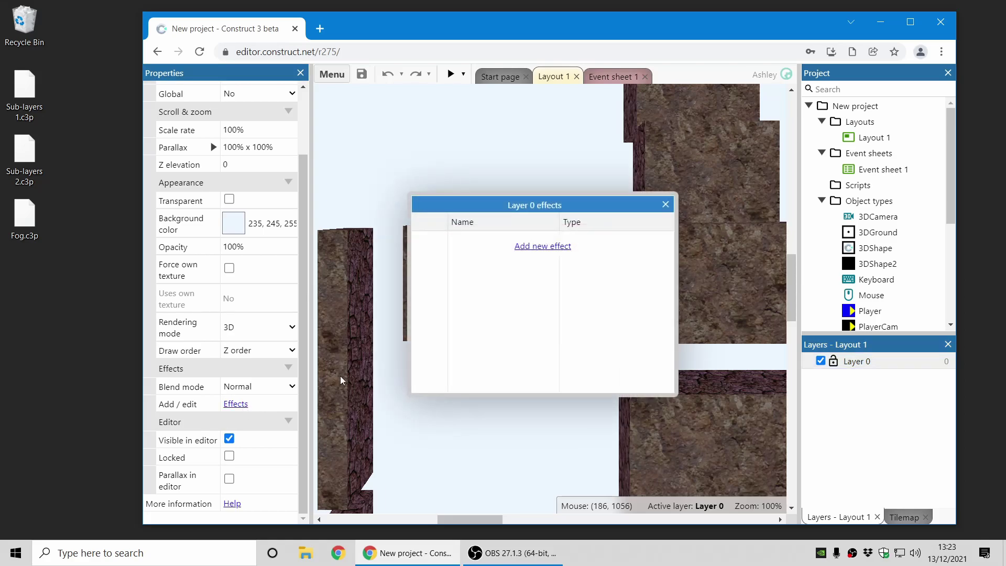
{"action": "left_click", "coordinate": [557, 247]}
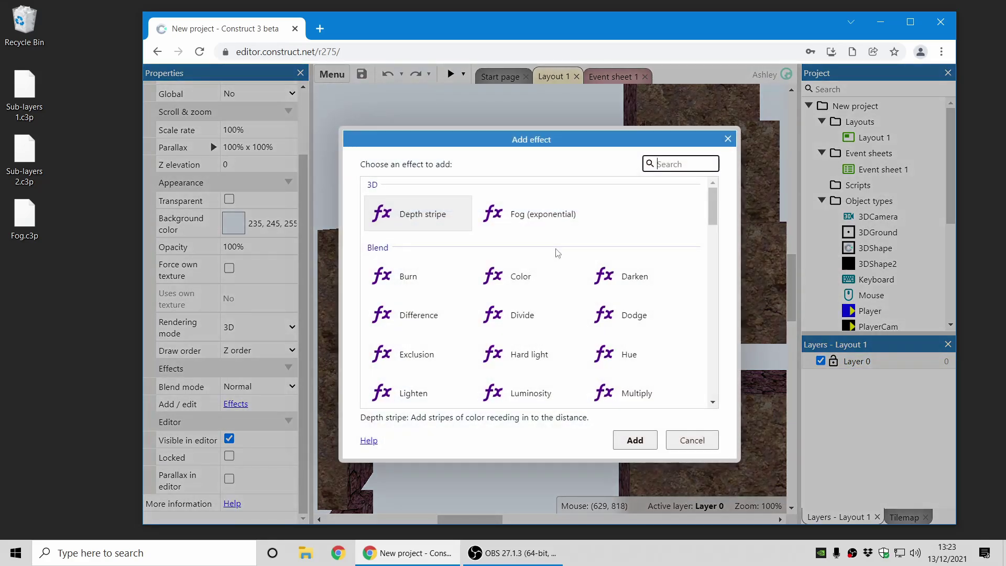
{"action": "double_click", "coordinate": [553, 219]}
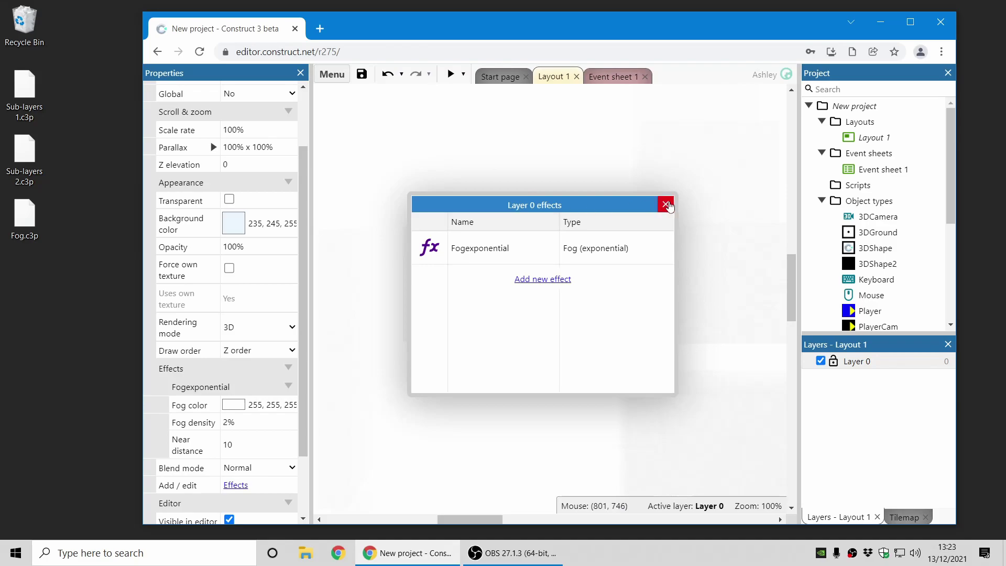
{"action": "left_click", "coordinate": [666, 204]}
Copy Layer 0's background color 235, 245, 255 into the effect's fog color.
{"action": "left_click", "coordinate": [273, 224]}
{"action": "key", "text": "ctrl+c"}
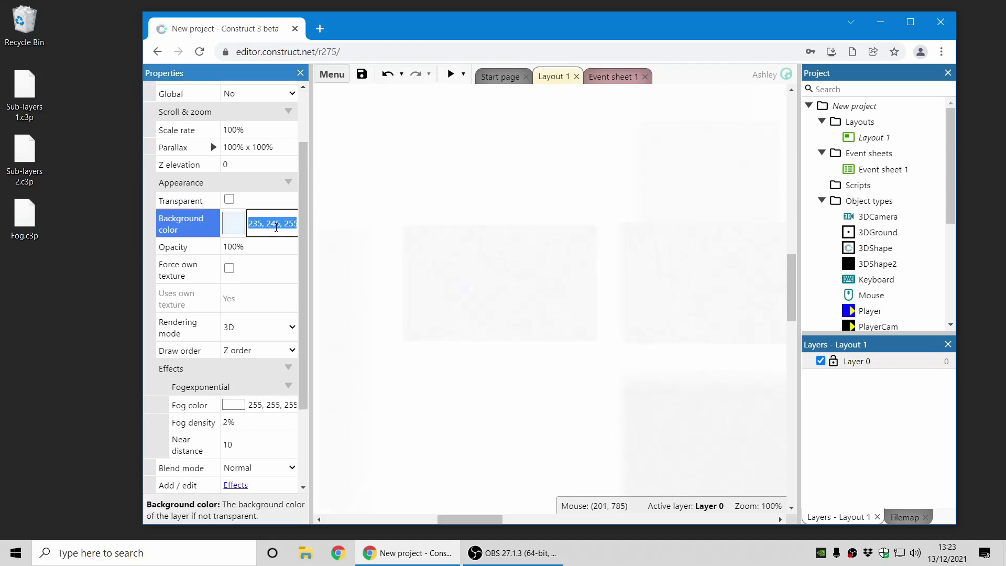
{"action": "left_click", "coordinate": [276, 411]}
{"action": "key", "text": "ctrl+v"}
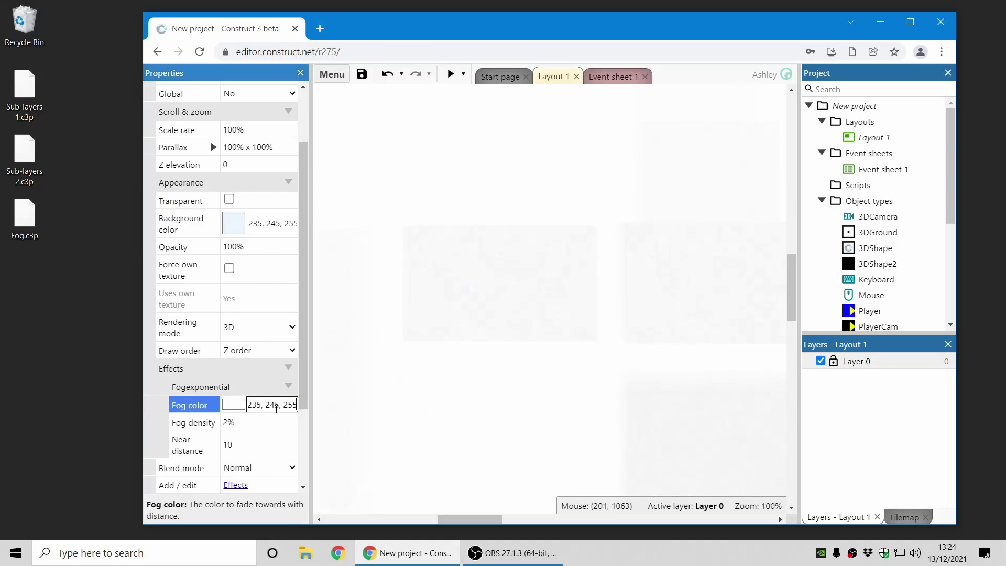
Set the fog effect's density to 1%.
{"action": "left_click", "coordinate": [272, 424]}
{"action": "left_click", "coordinate": [272, 424]}
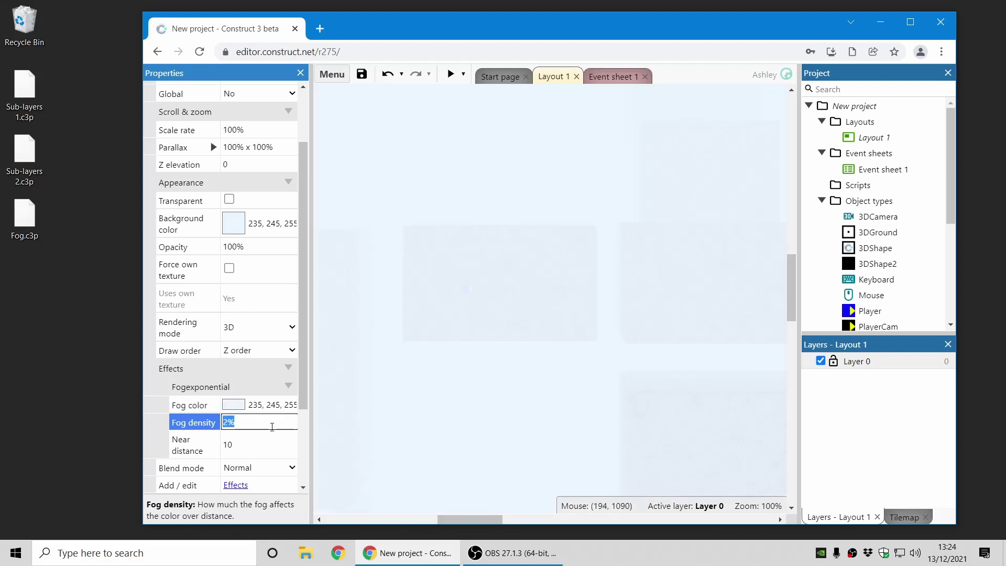
{"action": "type", "text": "1"}
{"action": "key", "text": "Tab"}
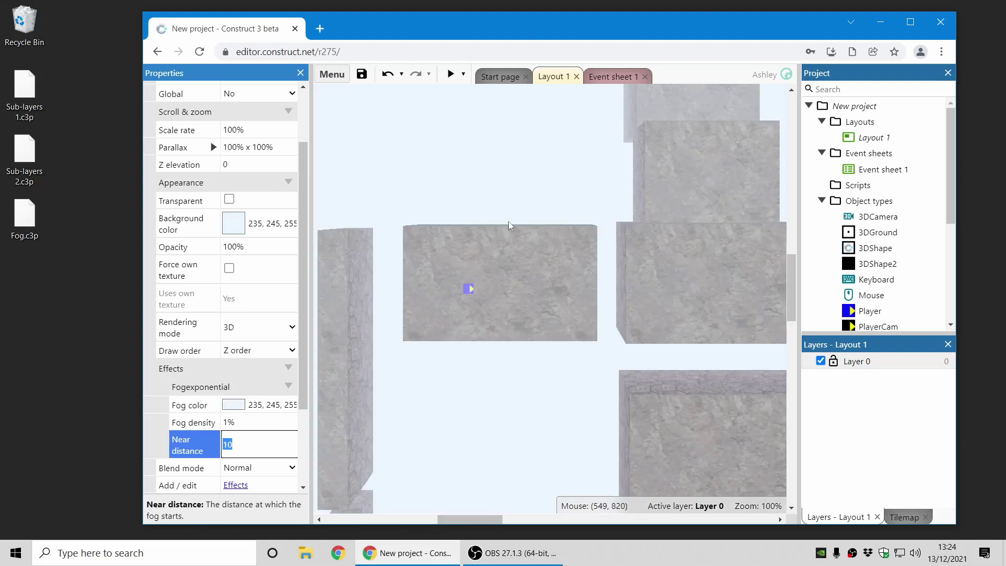
Preview the 3D project with the fog effect, moving and jumping through the level to examine distant terrain, and close the preview.
{"action": "left_click", "coordinate": [451, 74]}
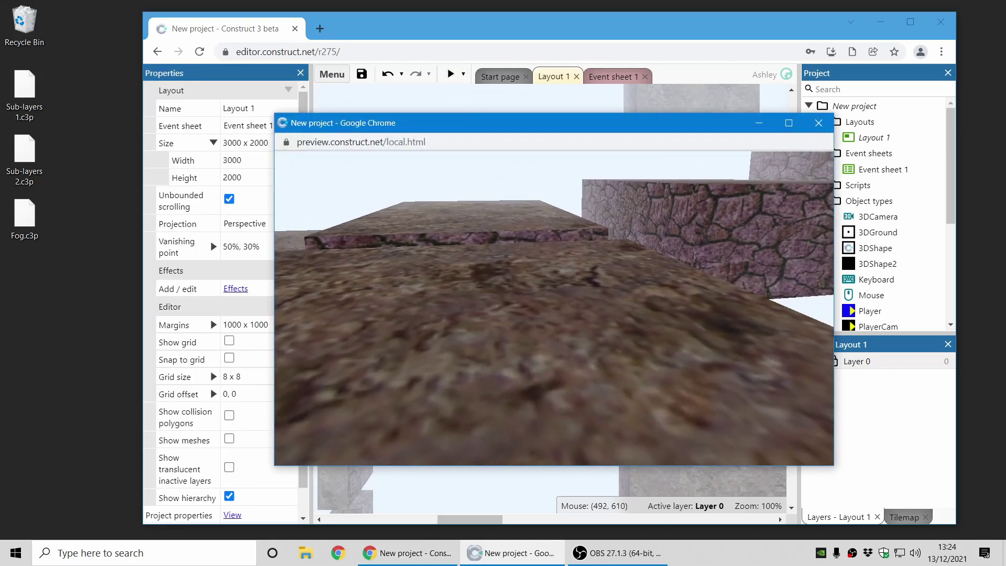
{"action": "left_click", "coordinate": [554, 308]}
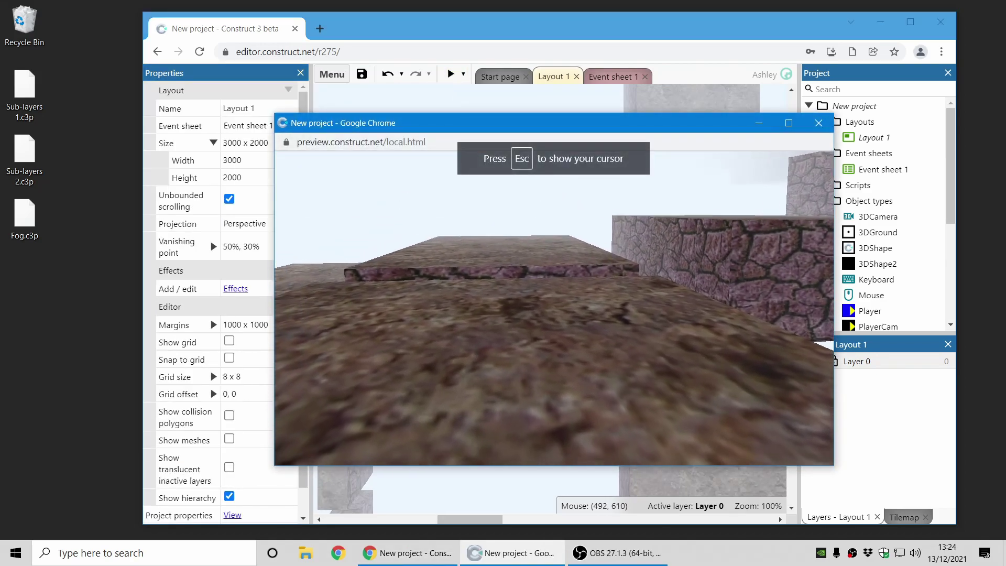
{"action": "key", "text": "w"}
{"action": "key", "text": "space"}
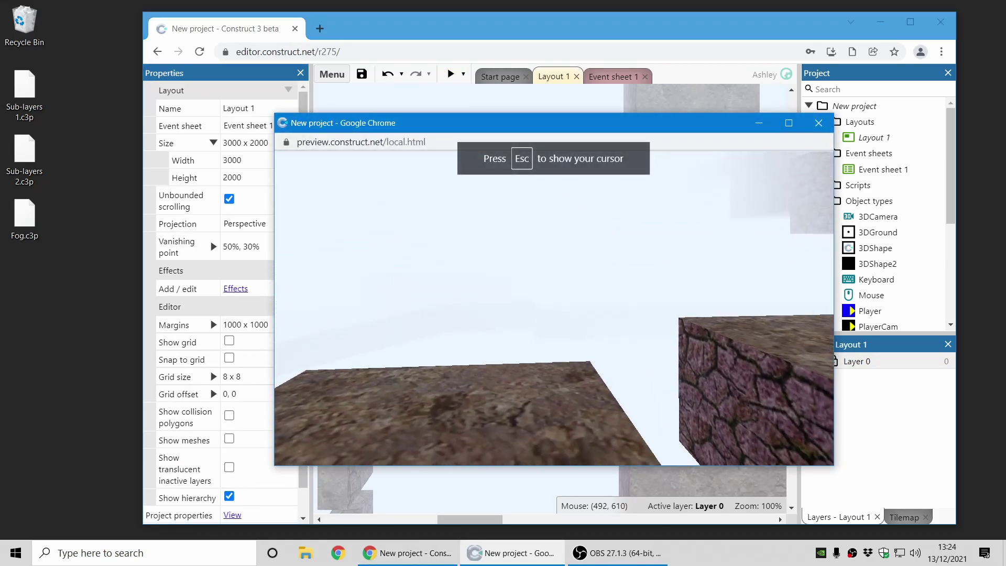
{"action": "key", "text": "w"}
{"action": "key", "text": "space"}
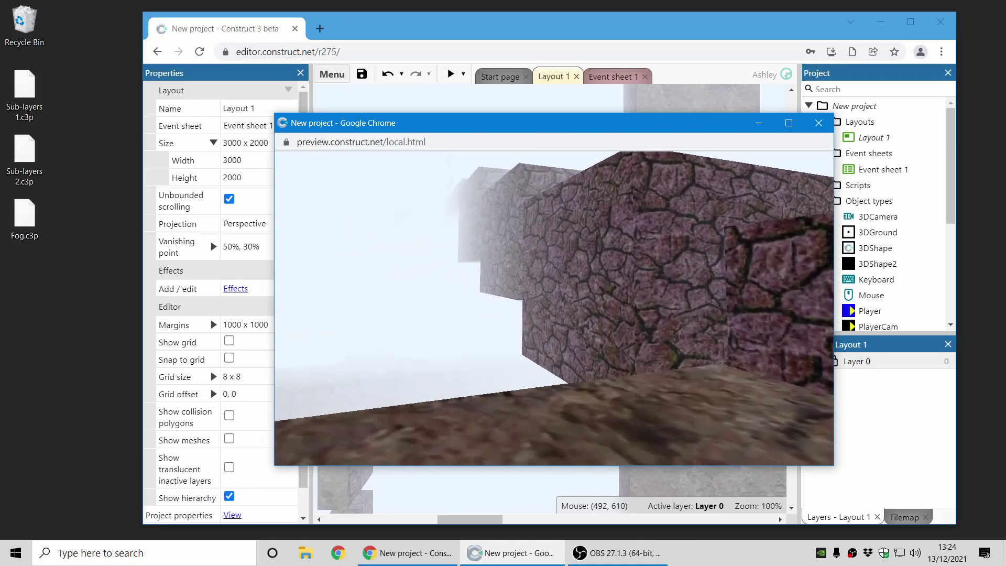
{"action": "key", "text": "w"}
{"action": "key", "text": "space"}
{"action": "key", "text": "space"}
{"action": "key", "text": "s"}
{"action": "key", "text": "space"}
{"action": "key", "text": "s"}
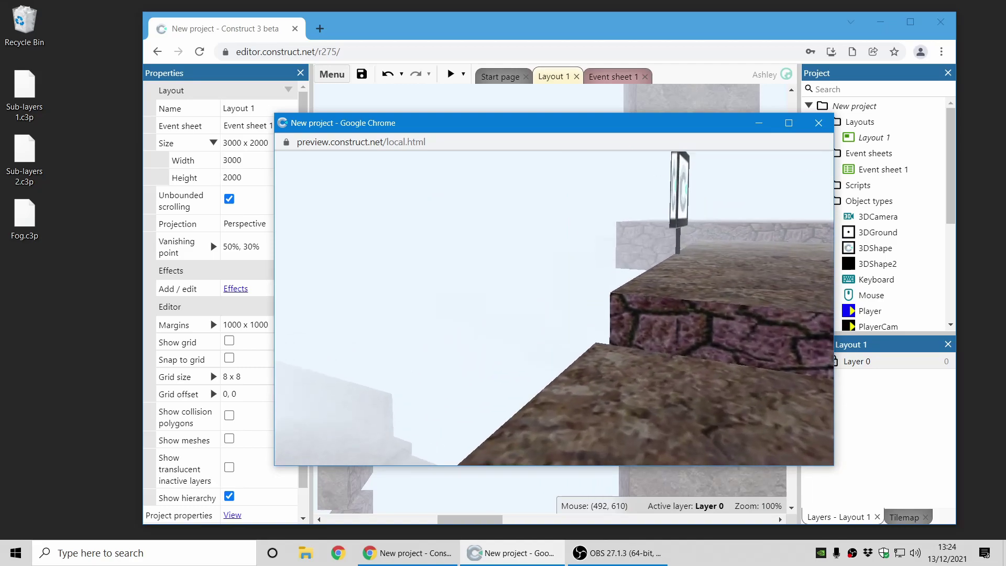
{"action": "key", "text": "w"}
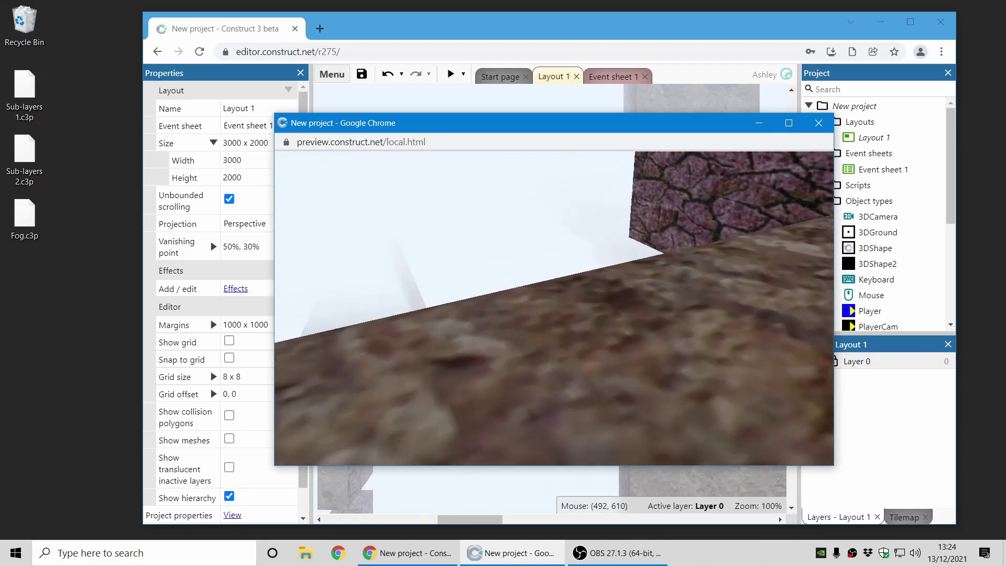
{"action": "key", "text": "w"}
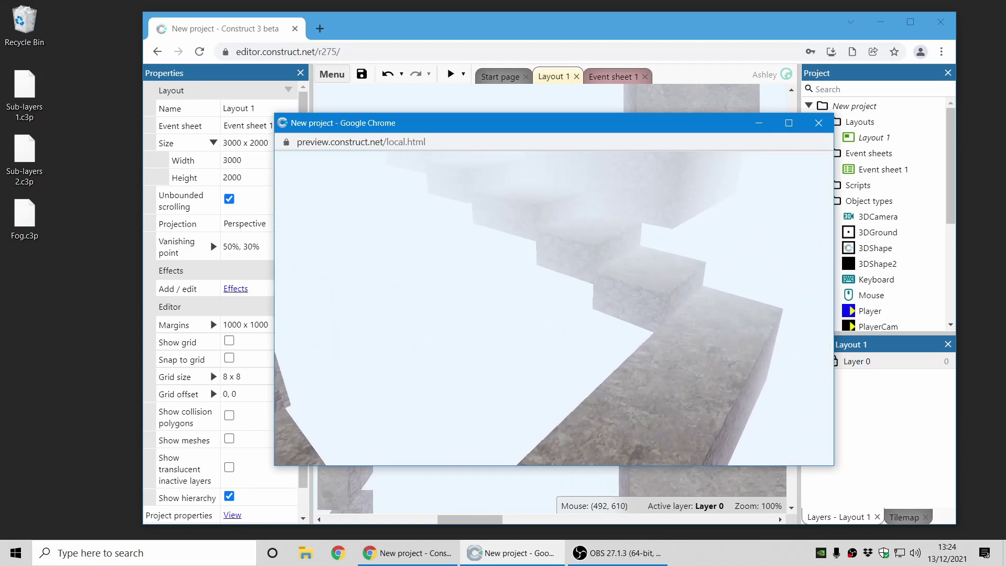
{"action": "key", "text": "w"}
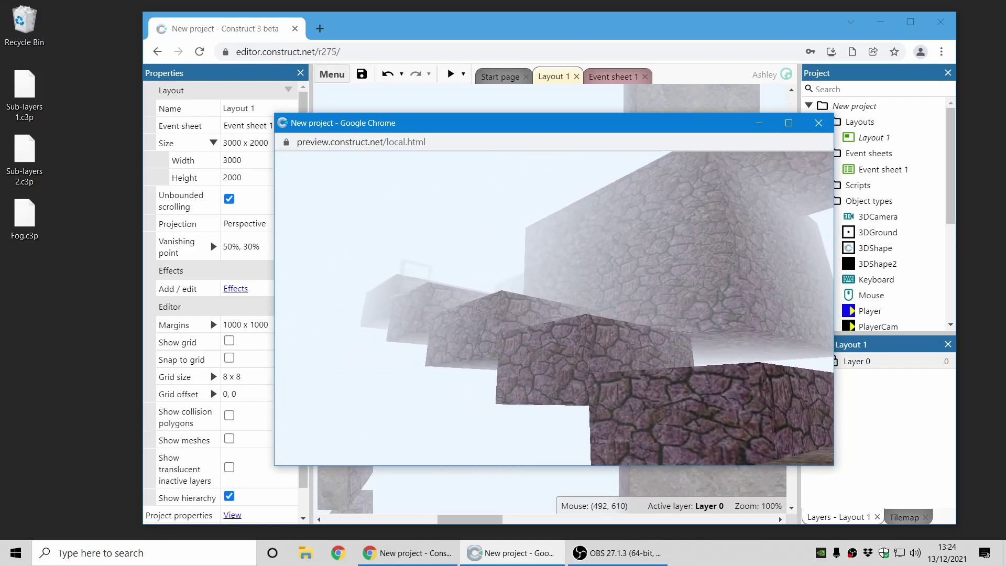
{"action": "key", "text": "w"}
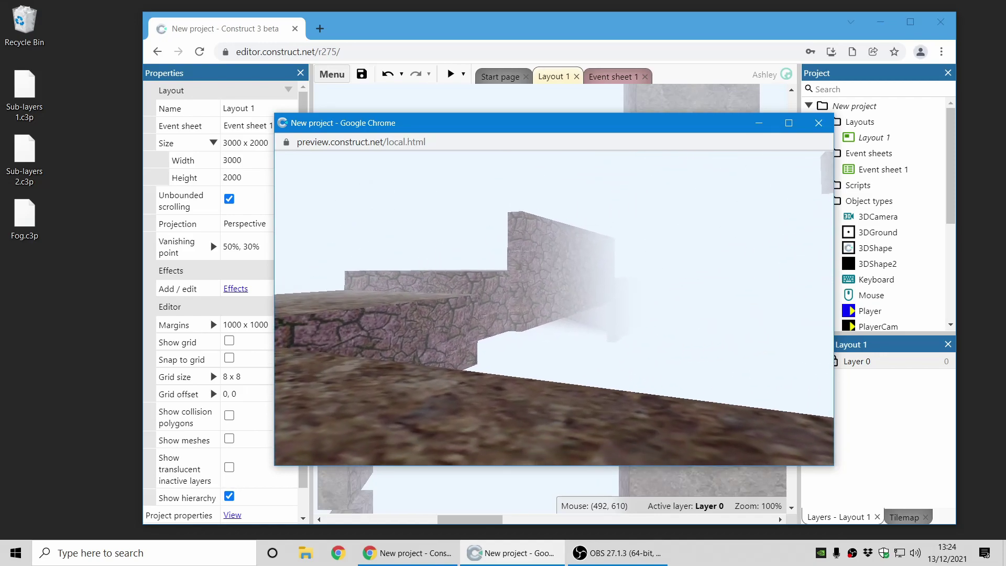
{"action": "key", "text": "s"}
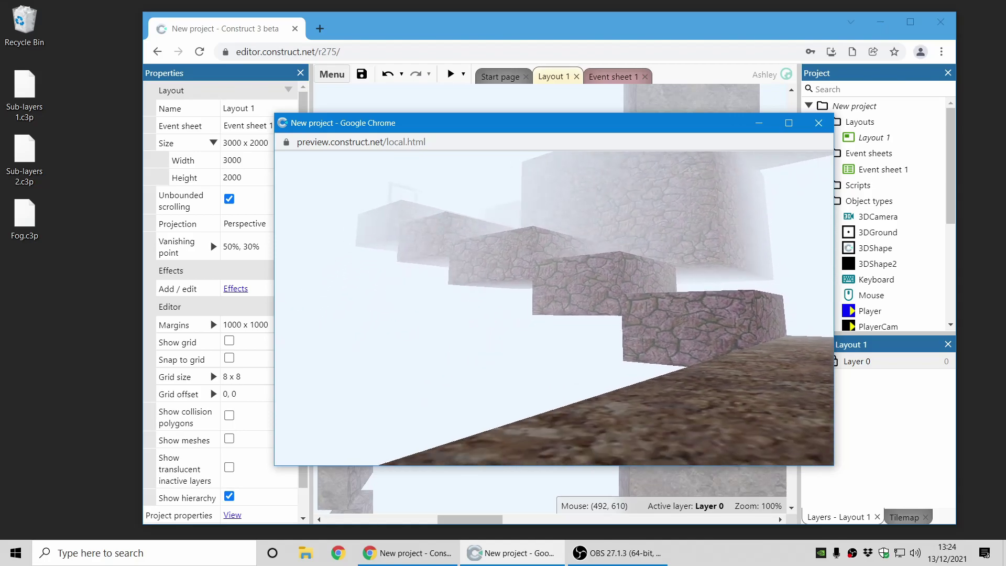
{"action": "key", "text": "w"}
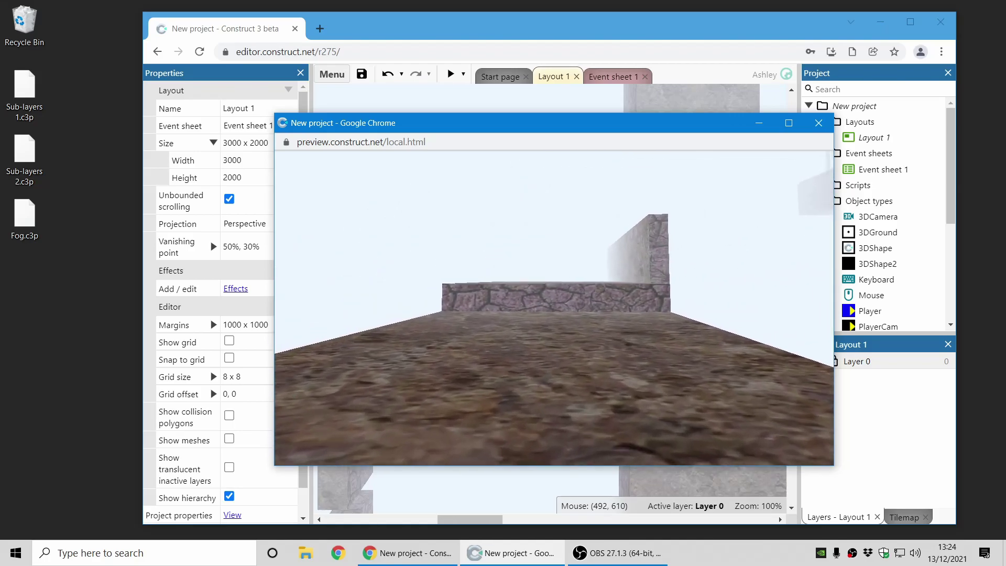
{"action": "key", "text": "Escape"}
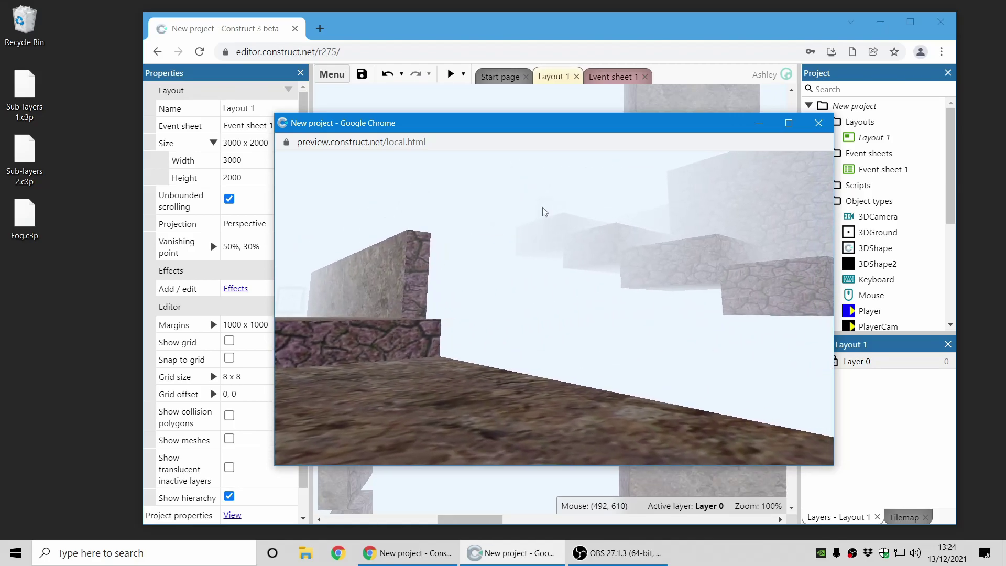
{"action": "left_click", "coordinate": [819, 123]}
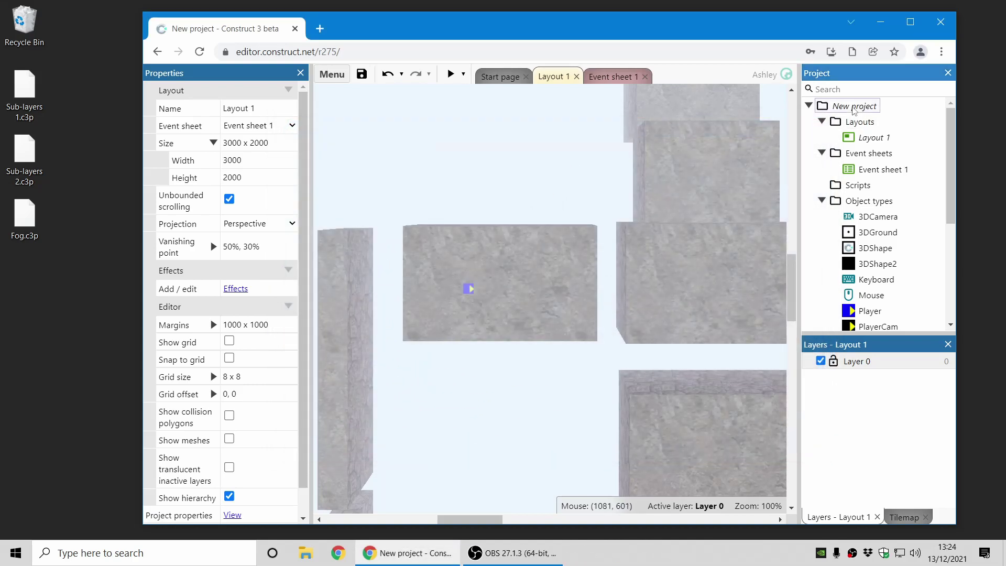
Close the fog project without saving its changes.
{"action": "right_click", "coordinate": [855, 106]}
{"action": "left_click", "coordinate": [897, 245]}
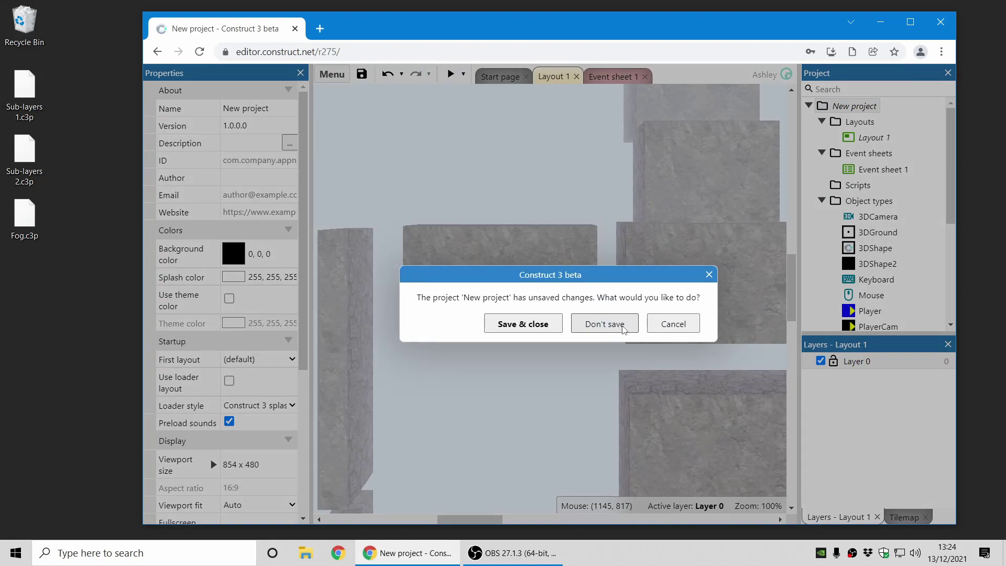
{"action": "left_click", "coordinate": [604, 323]}
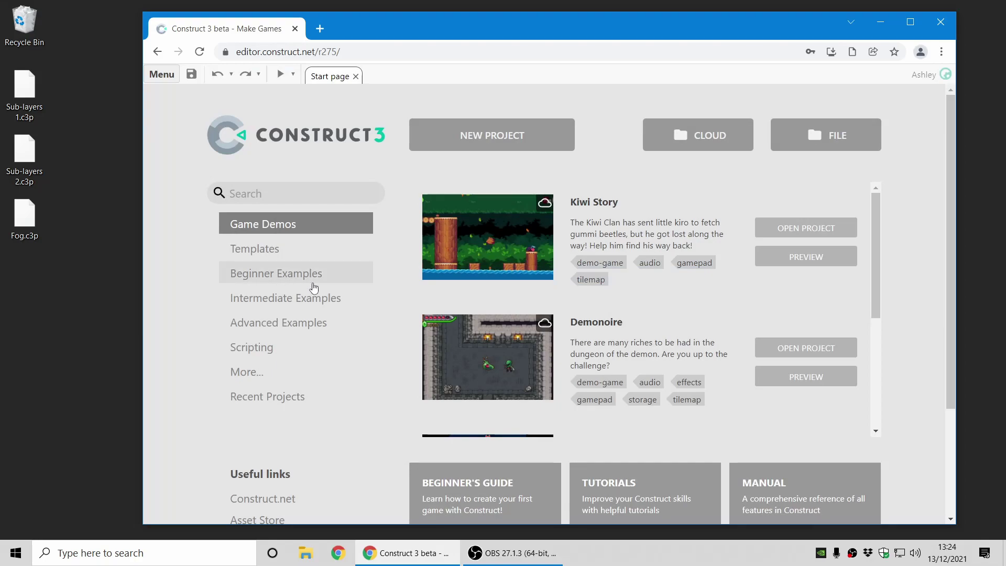
Search the example projects for "first-" and open the First-person shooter template.
{"action": "left_click", "coordinate": [333, 183]}
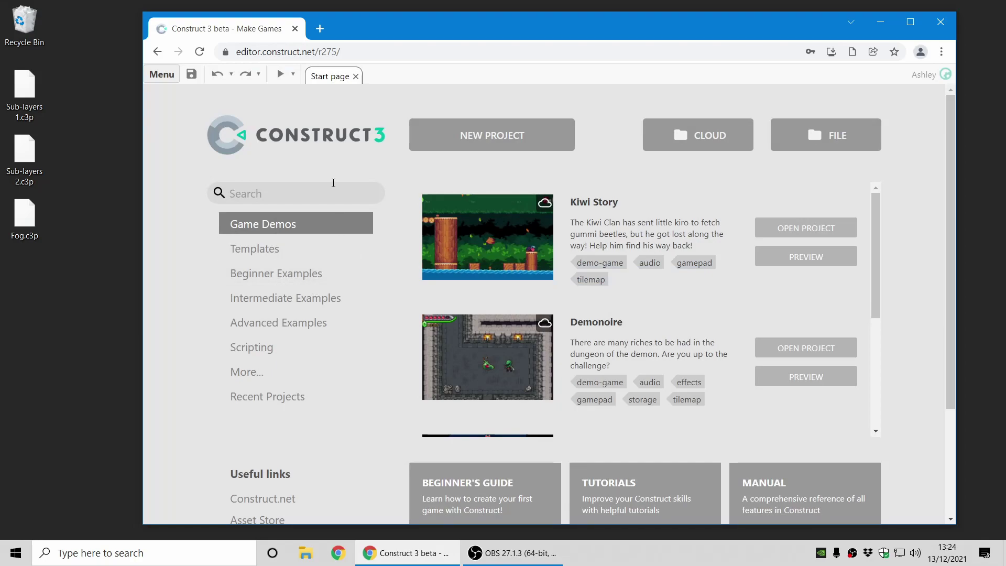
{"action": "type", "text": "first-"}
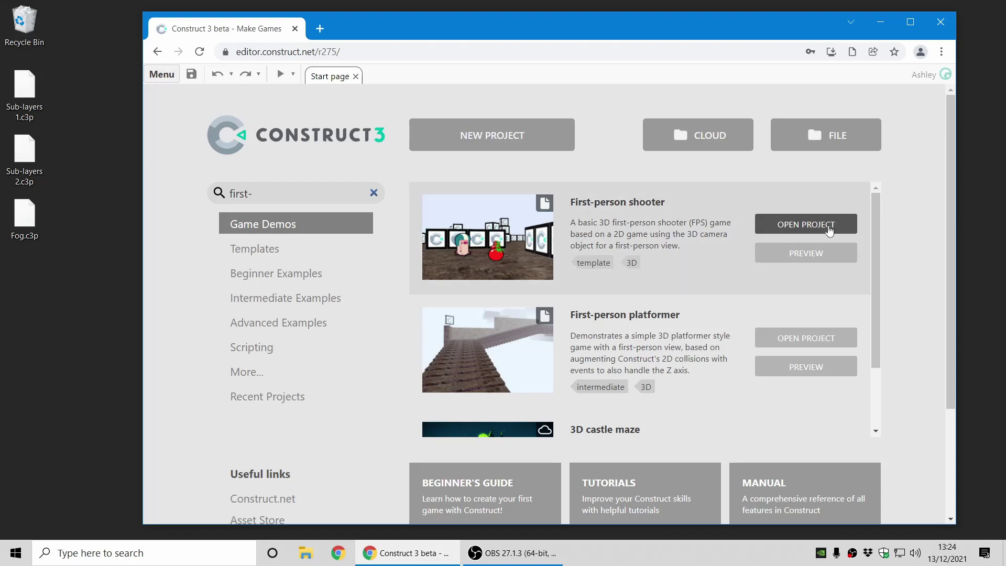
{"action": "left_click", "coordinate": [829, 226]}
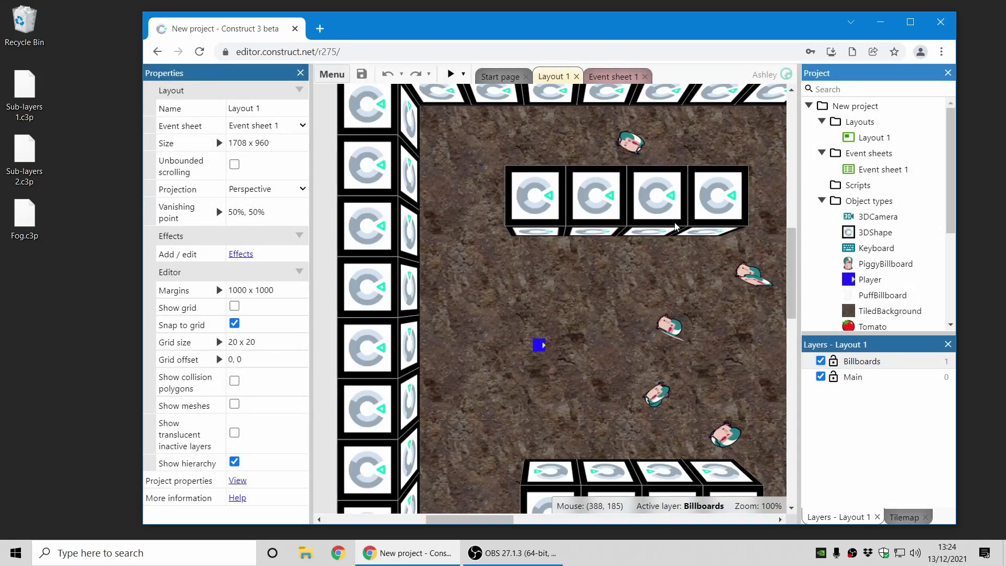
Add the Adjust HSL effect to the 3DShape object and close its effects list.
{"action": "middle_click_drag", "start_coordinate": [667, 307], "coordinate": [662, 287]}
{"action": "left_click", "coordinate": [651, 212]}
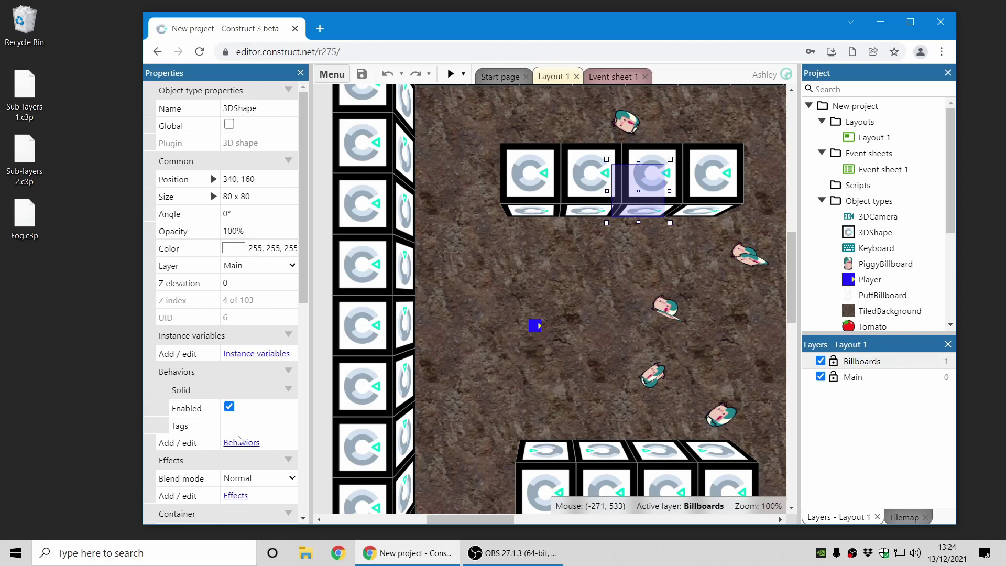
{"action": "left_click", "coordinate": [235, 496]}
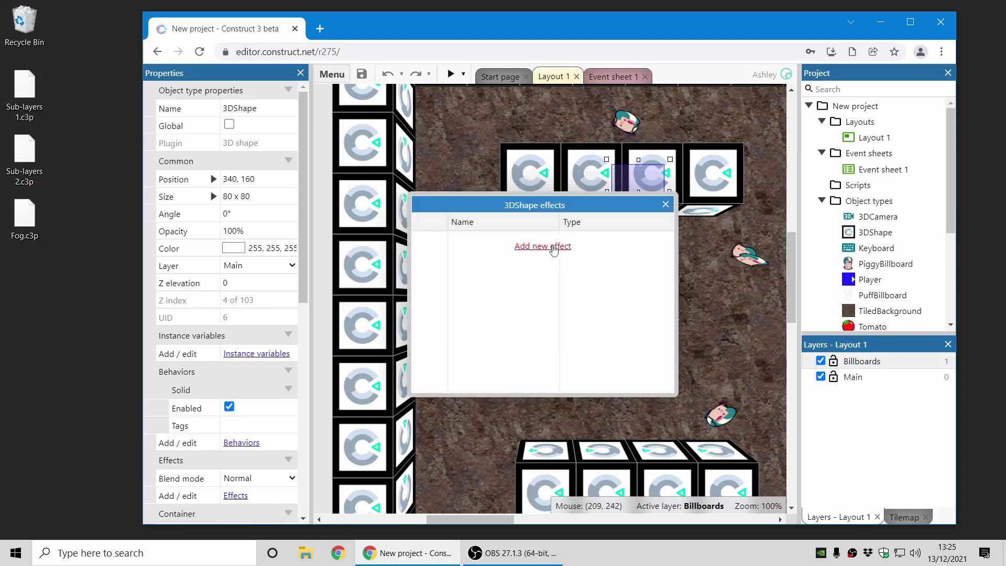
{"action": "left_click", "coordinate": [553, 249]}
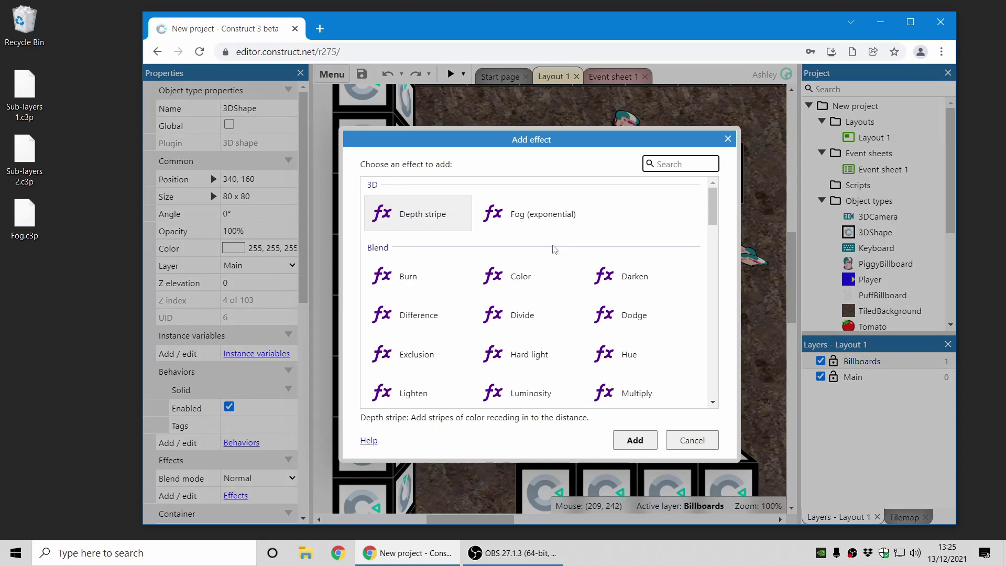
{"action": "type", "text": "ad"}
{"action": "double_click", "coordinate": [439, 219]}
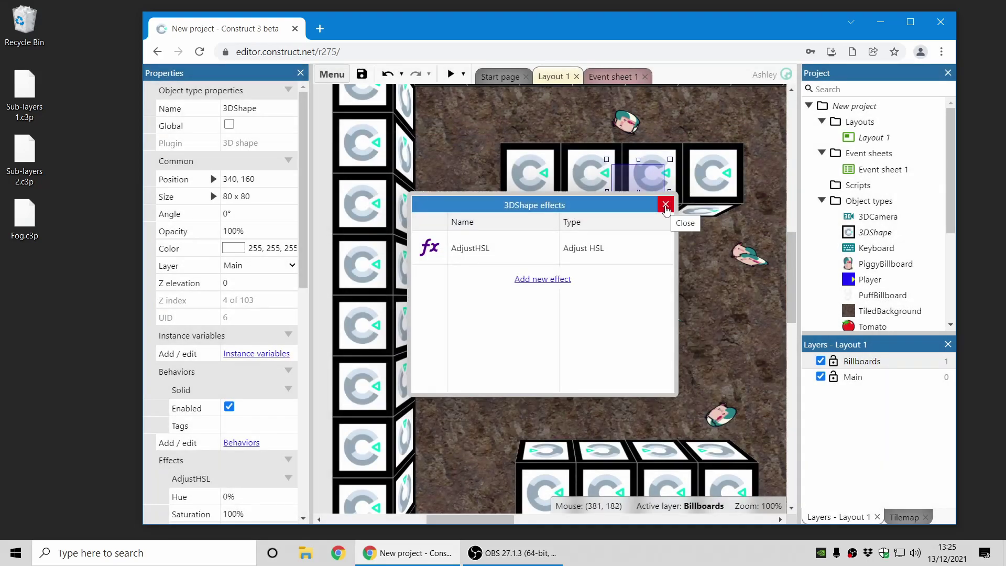
{"action": "left_click", "coordinate": [665, 204]}
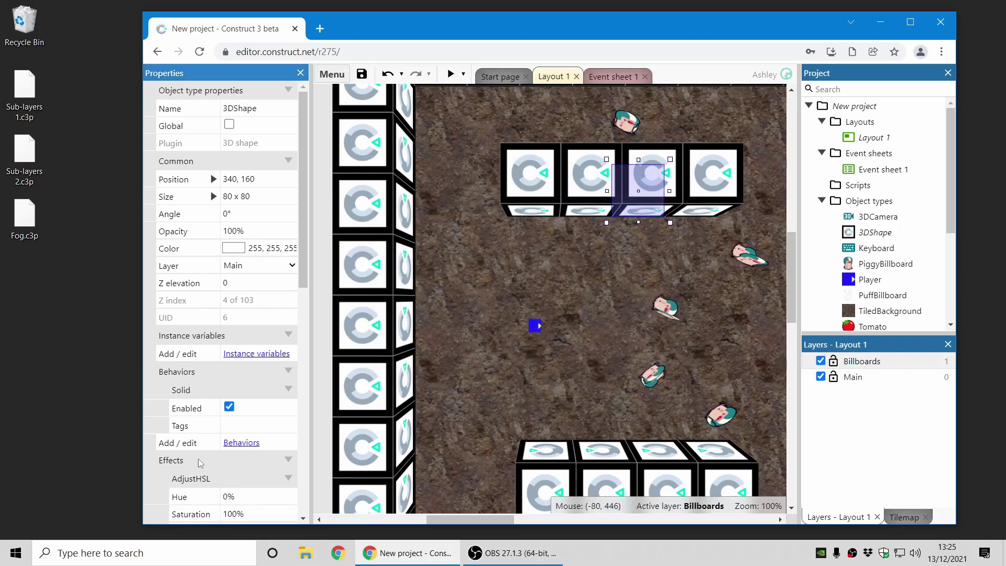
Set the Adjust HSL hue to 33% for all 3DShape instances and deselect them.
{"action": "left_click", "coordinate": [882, 232]}
{"action": "left_click", "coordinate": [254, 463]}
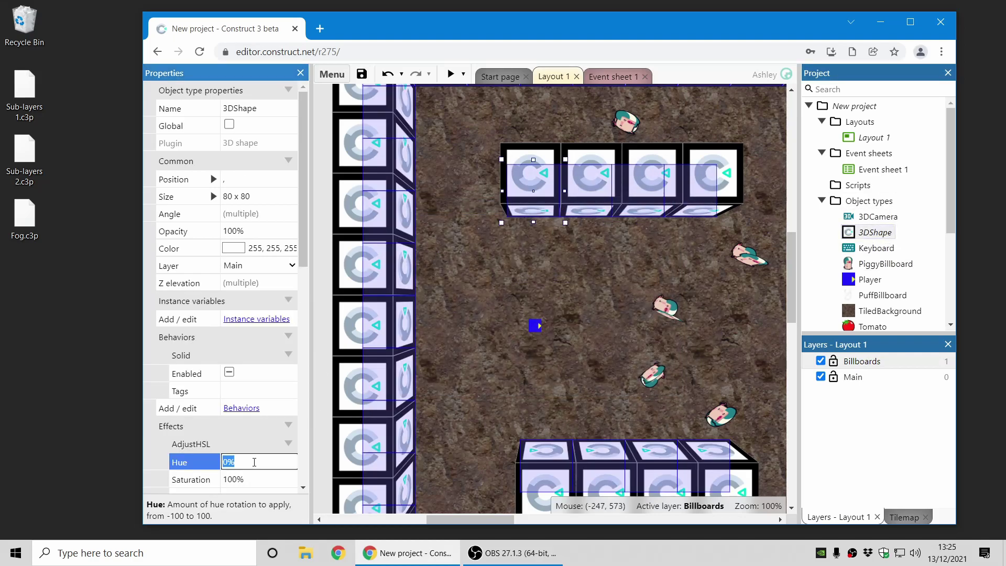
{"action": "key", "text": "Return"}
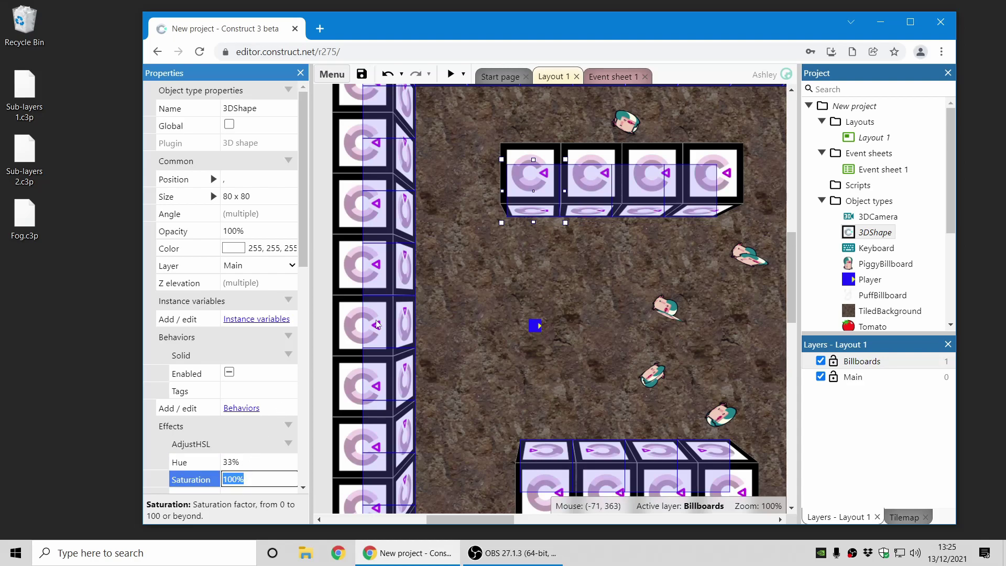
{"action": "middle_click_drag", "start_coordinate": [483, 278], "coordinate": [508, 303]}
{"action": "left_click", "coordinate": [335, 287]}
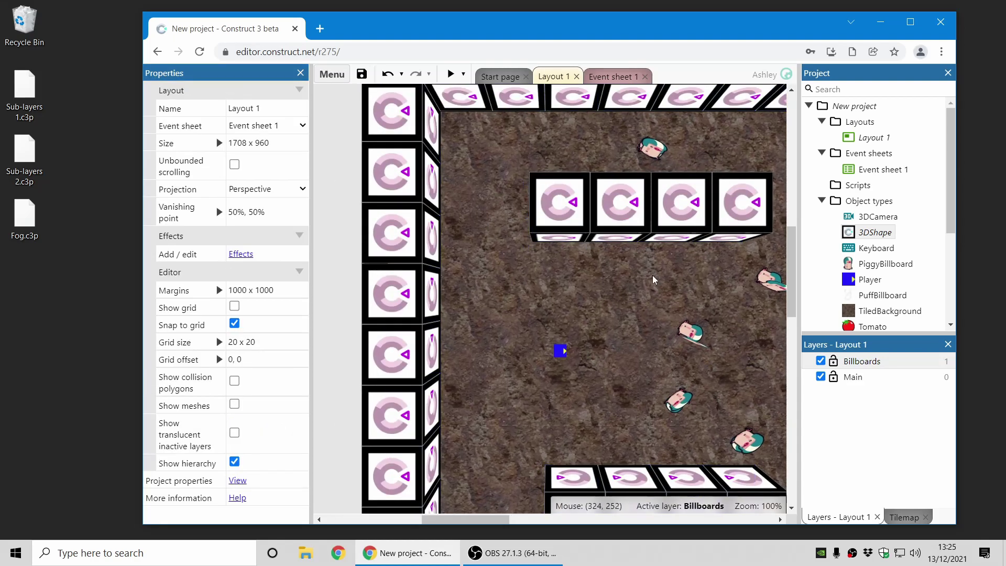
Preview the first-person shooter, moving around and shooting tomatoes to examine the recolored 3D shapes, and close the preview.
{"action": "scroll", "coordinate": [590, 281], "scroll_direction": "down", "scroll_amount": 2}
{"action": "middle_click_drag", "start_coordinate": [667, 263], "coordinate": [598, 232]}
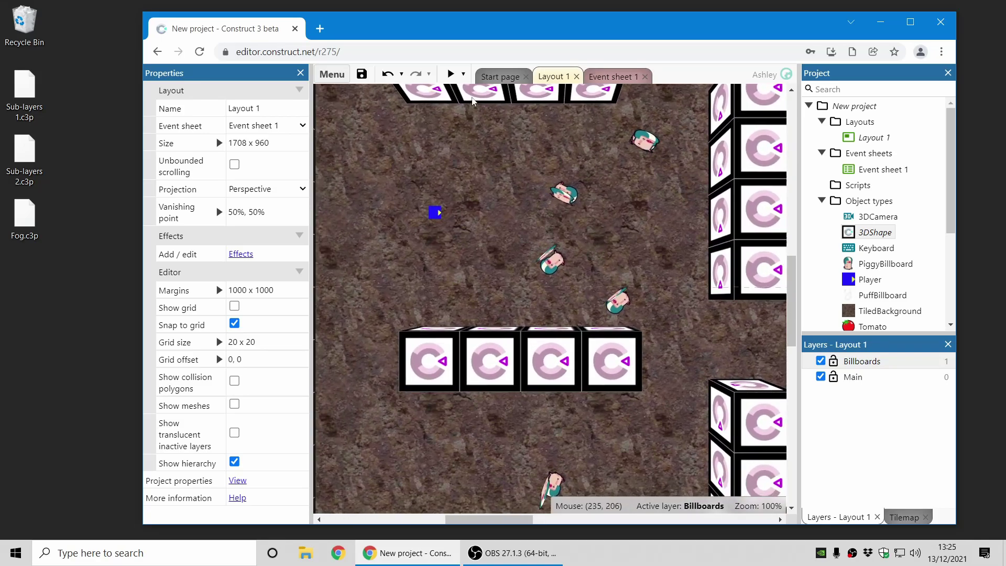
{"action": "left_click", "coordinate": [451, 74]}
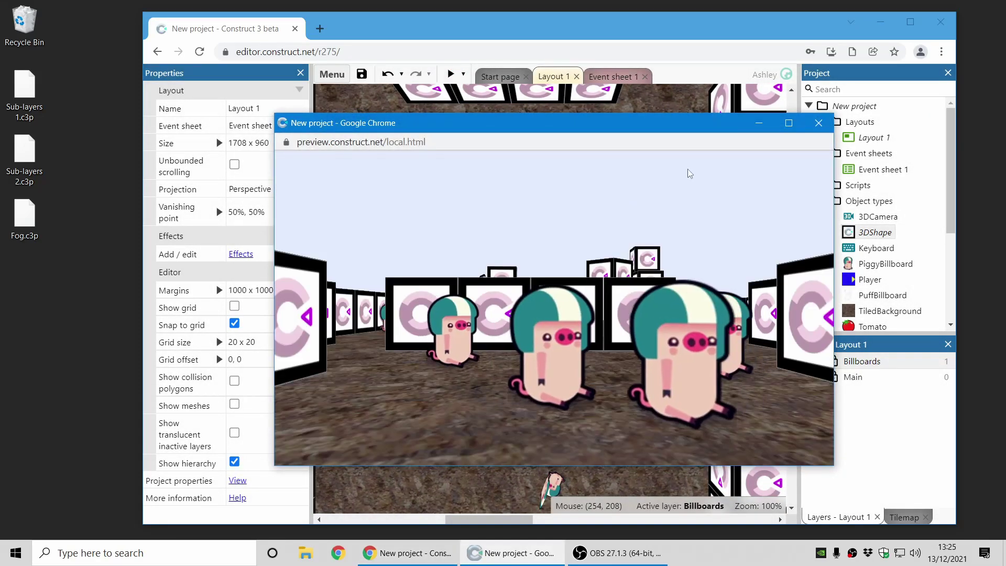
{"action": "key", "text": "Up"}
{"action": "key", "text": "Right"}
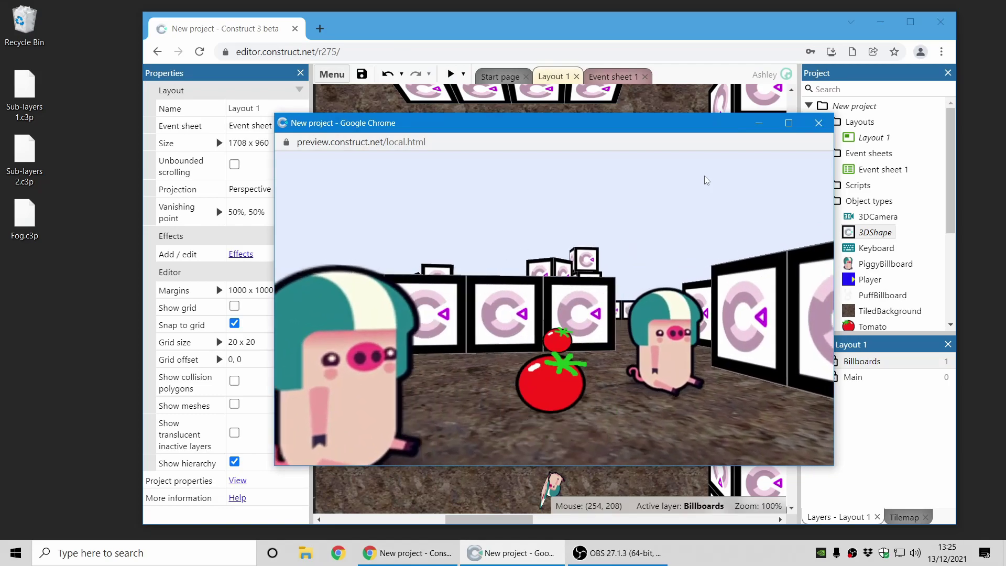
{"action": "key", "text": "Up"}
{"action": "key", "text": "Right"}
{"action": "key", "text": "space"}
{"action": "key", "text": "space"}
{"action": "key", "text": "space"}
{"action": "key", "text": "Left"}
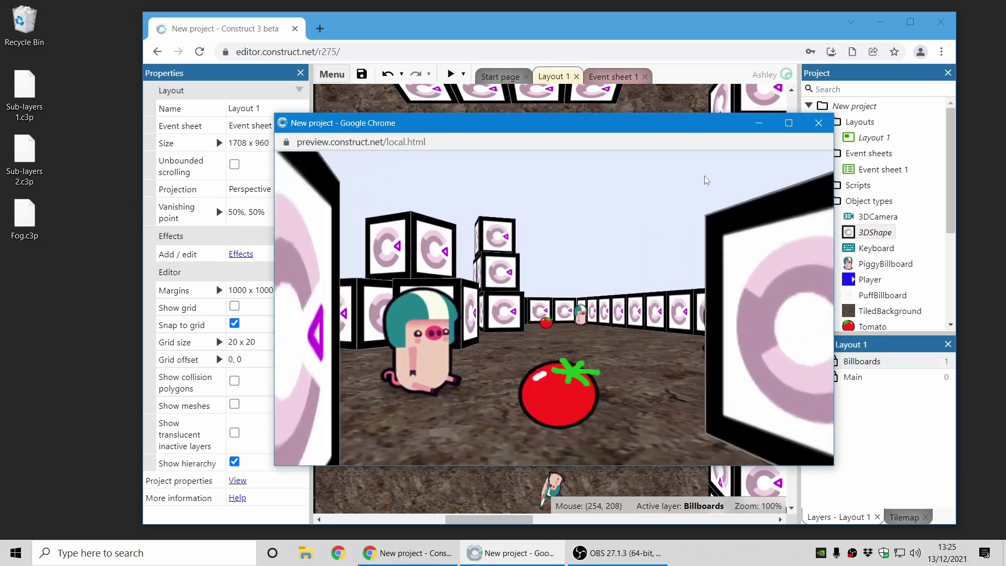
{"action": "key", "text": "Up"}
{"action": "key", "text": "Left"}
{"action": "key", "text": "space"}
{"action": "key", "text": "space"}
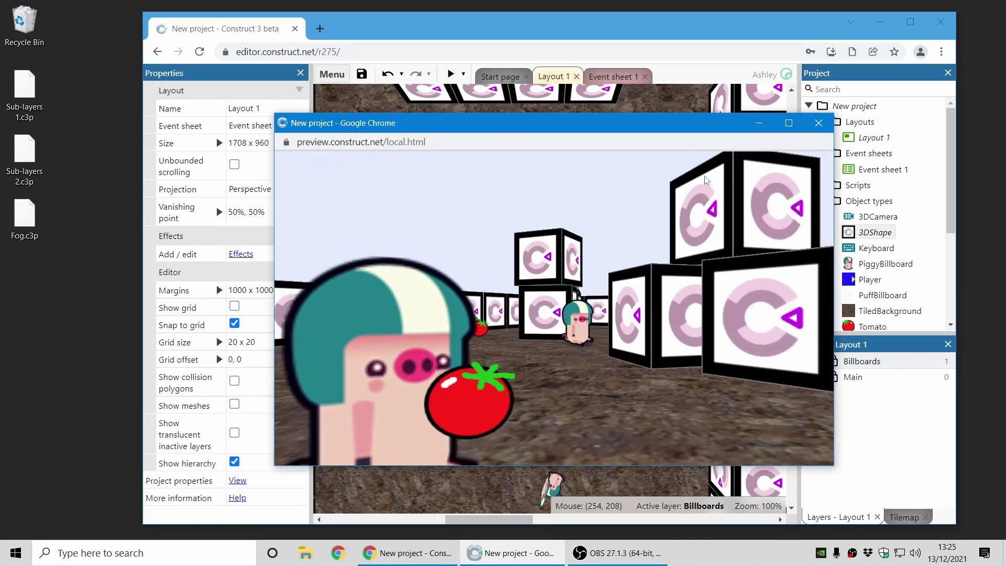
{"action": "key", "text": "Right"}
{"action": "key", "text": "space"}
{"action": "key", "text": "space"}
{"action": "key", "text": "space"}
{"action": "key", "text": "Right"}
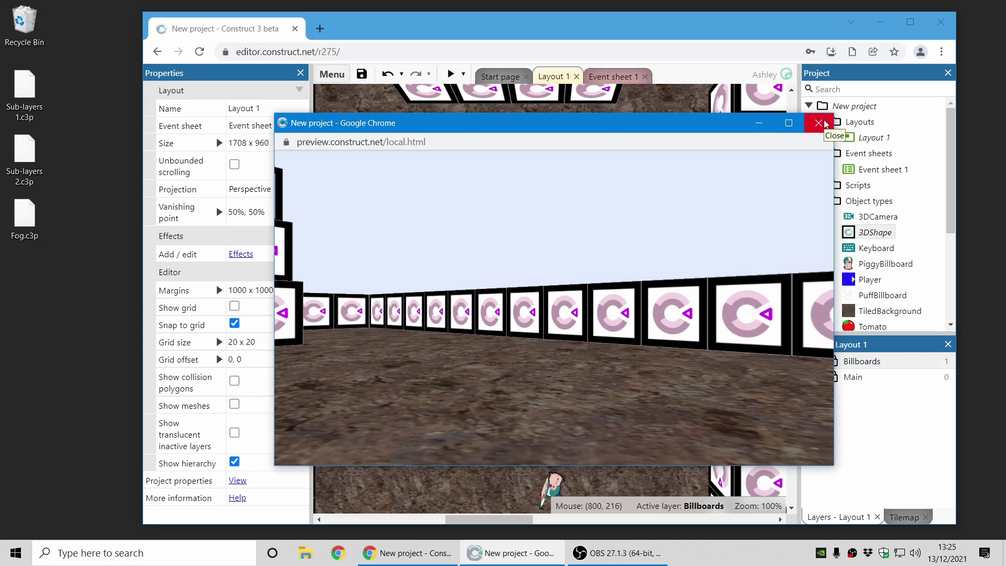
{"action": "left_click", "coordinate": [824, 124]}
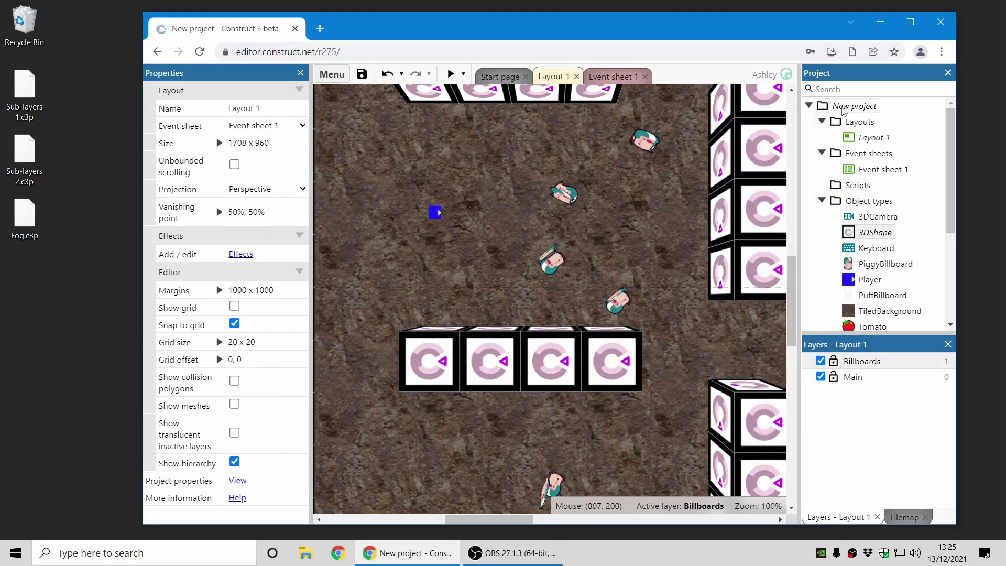
Close the first-person shooter project without saving its changes.
{"action": "middle_click_drag", "start_coordinate": [530, 212], "coordinate": [592, 291]}
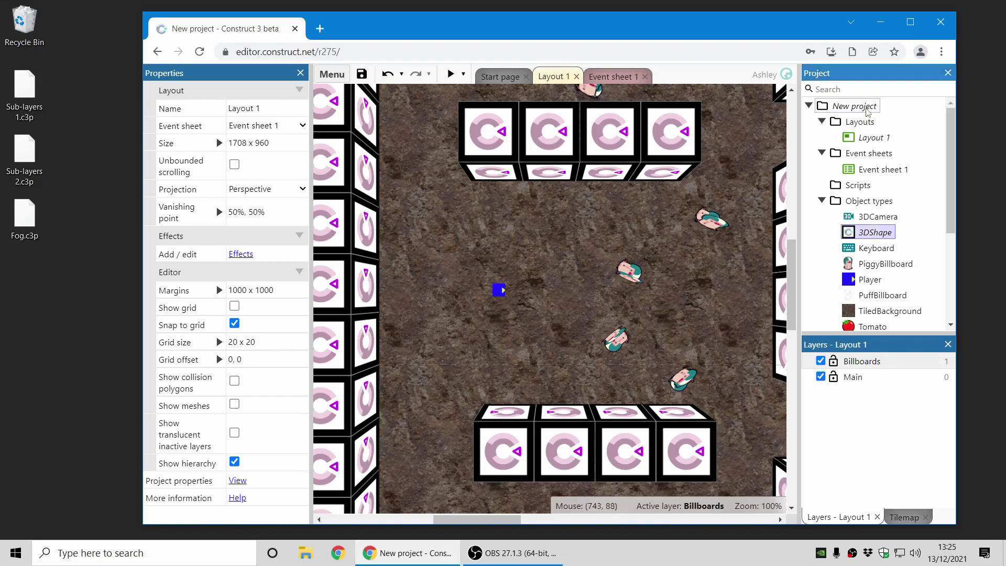
{"action": "right_click", "coordinate": [852, 105]}
{"action": "left_click", "coordinate": [827, 256]}
{"action": "left_click", "coordinate": [604, 325]}
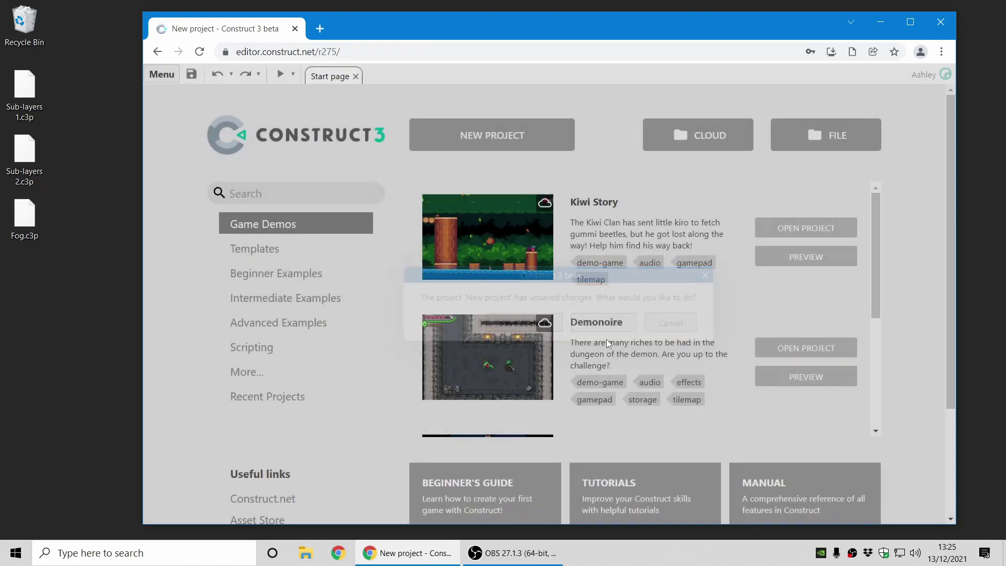
List the example projects tagged 'new' from the additional example categories.
{"action": "left_click", "coordinate": [293, 378]}
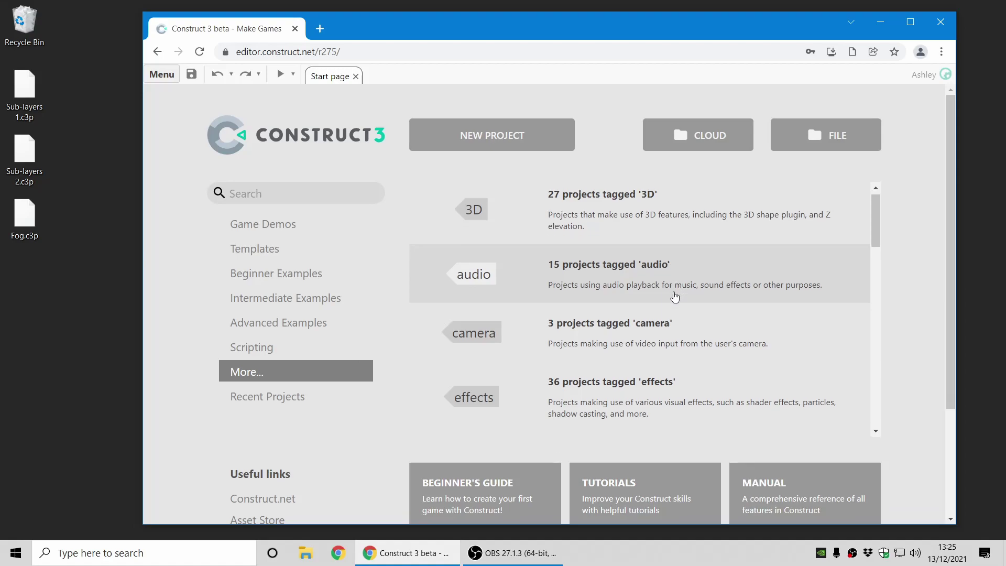
{"action": "scroll", "coordinate": [671, 297], "scroll_direction": "down", "scroll_amount": 6}
{"action": "scroll", "coordinate": [673, 301], "scroll_direction": "down", "scroll_amount": 2}
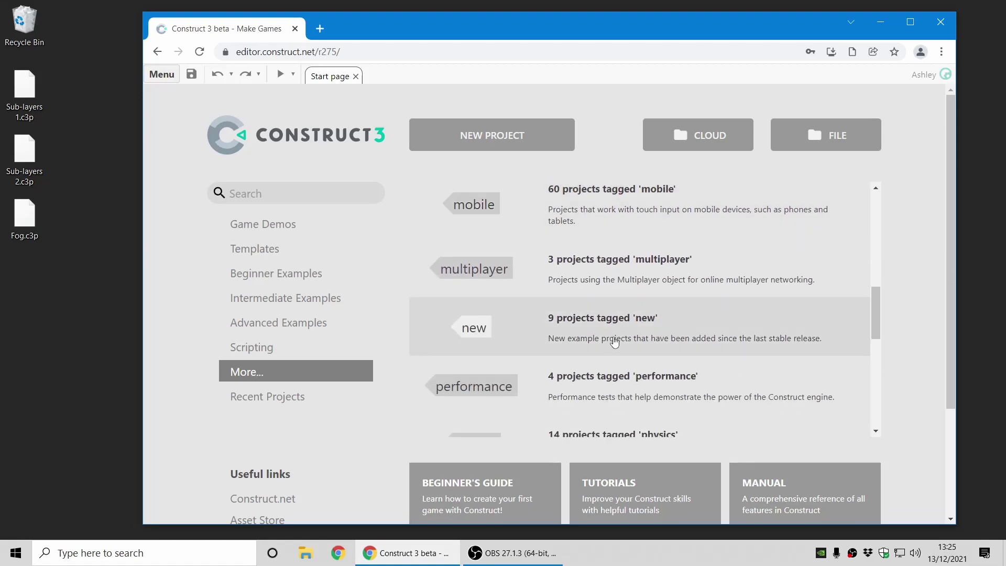
{"action": "left_click", "coordinate": [676, 326]}
Preview the Ghost racer example from the new projects, and move and enlarge its preview window.
{"action": "scroll", "coordinate": [801, 272], "scroll_direction": "down", "scroll_amount": 5}
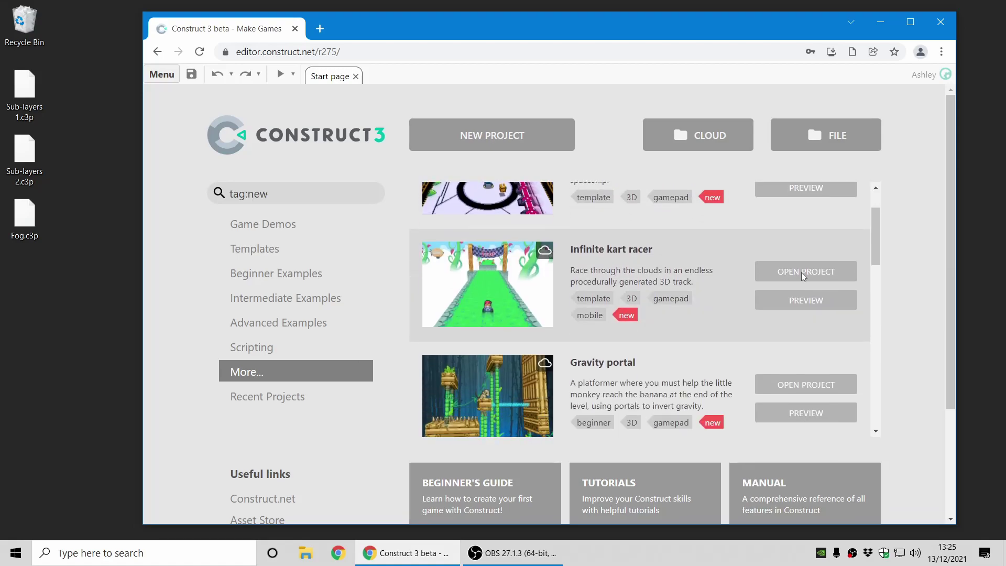
{"action": "scroll", "coordinate": [784, 266], "scroll_direction": "down", "scroll_amount": 4}
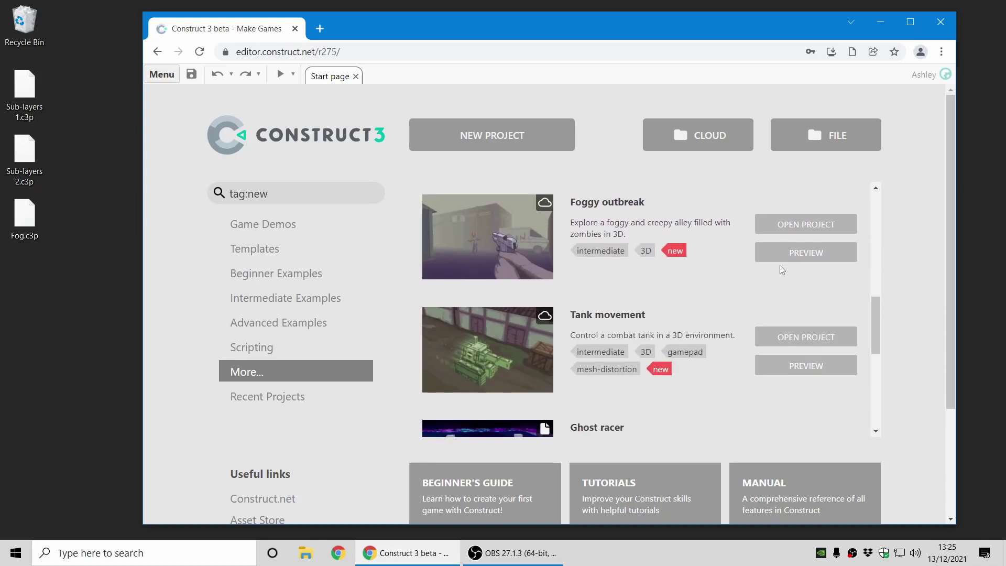
{"action": "scroll", "coordinate": [732, 246], "scroll_direction": "down", "scroll_amount": 1}
{"action": "scroll", "coordinate": [731, 243], "scroll_direction": "down", "scroll_amount": 2}
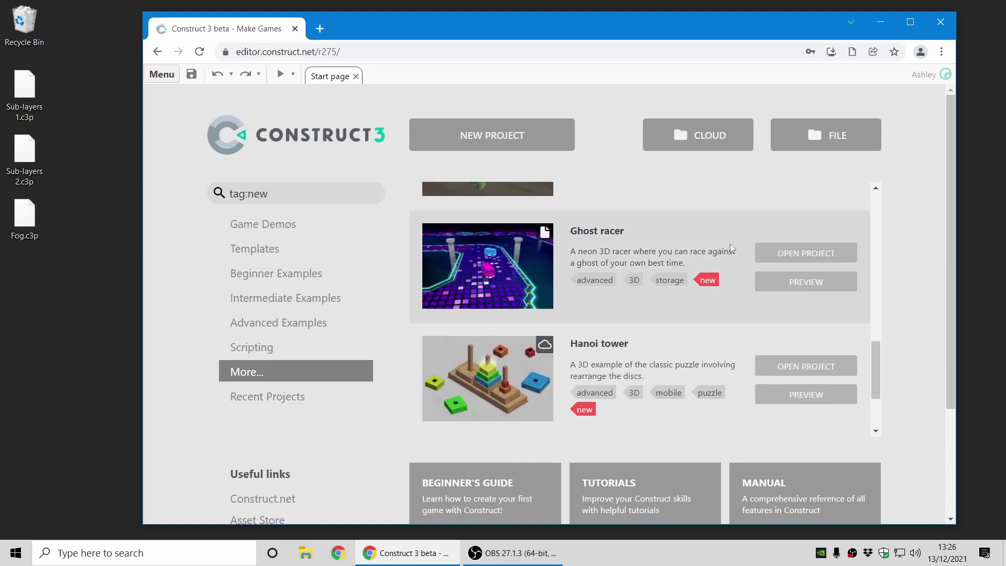
{"action": "left_click", "coordinate": [780, 284]}
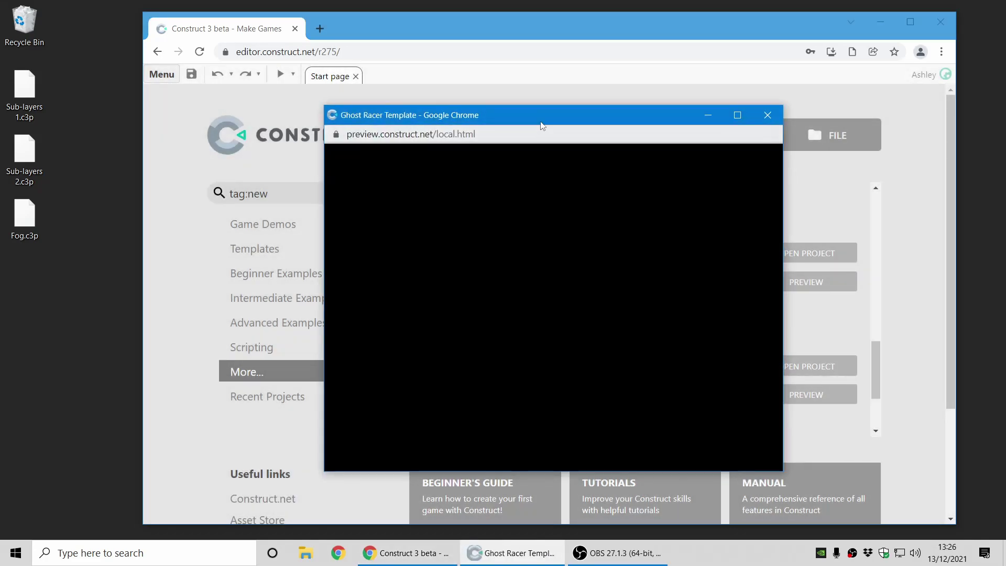
{"action": "left_click_drag", "start_coordinate": [537, 118], "coordinate": [641, 165]}
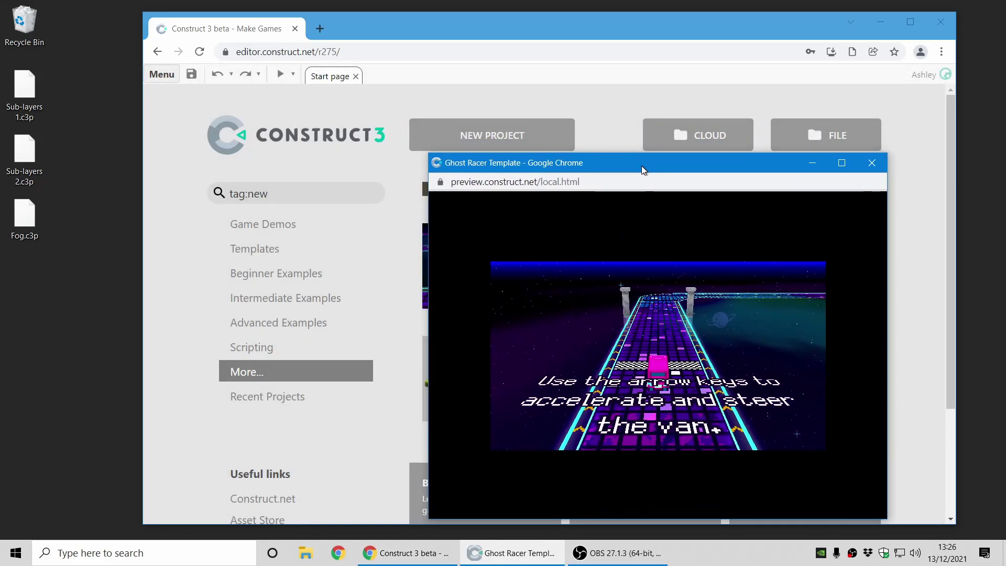
{"action": "left_click_drag", "start_coordinate": [425, 152], "coordinate": [201, 60]}
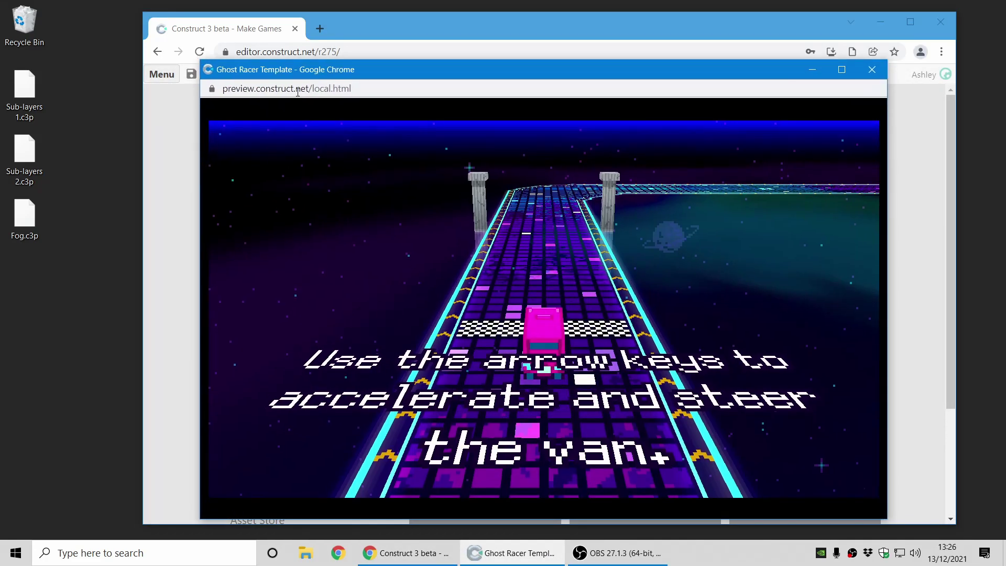
Drive the van along the neon track to examine the Ghost racer game, and close the preview.
{"action": "key", "text": "Up"}
{"action": "key", "text": "Left"}
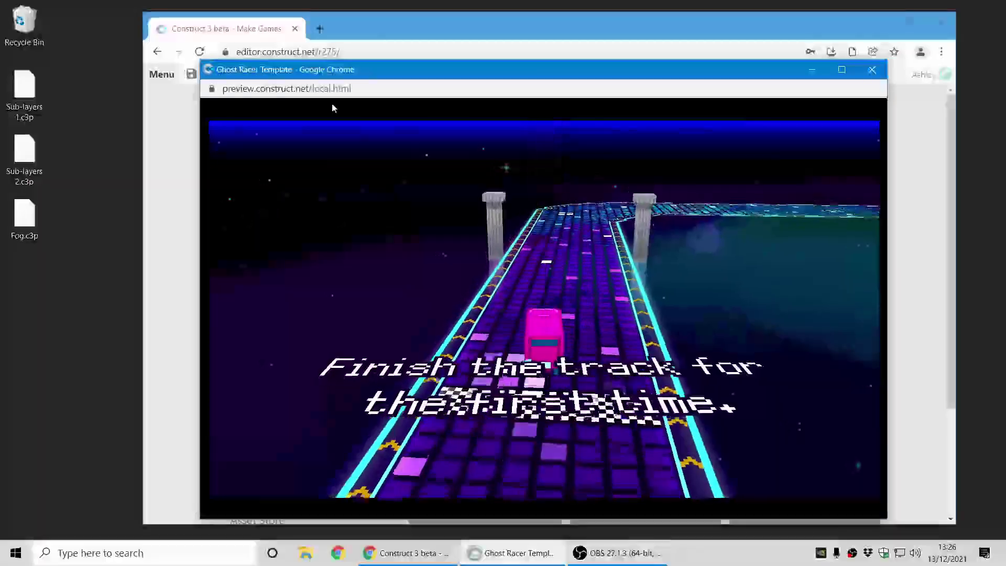
{"action": "key", "text": "Right"}
{"action": "key", "text": "Right"}
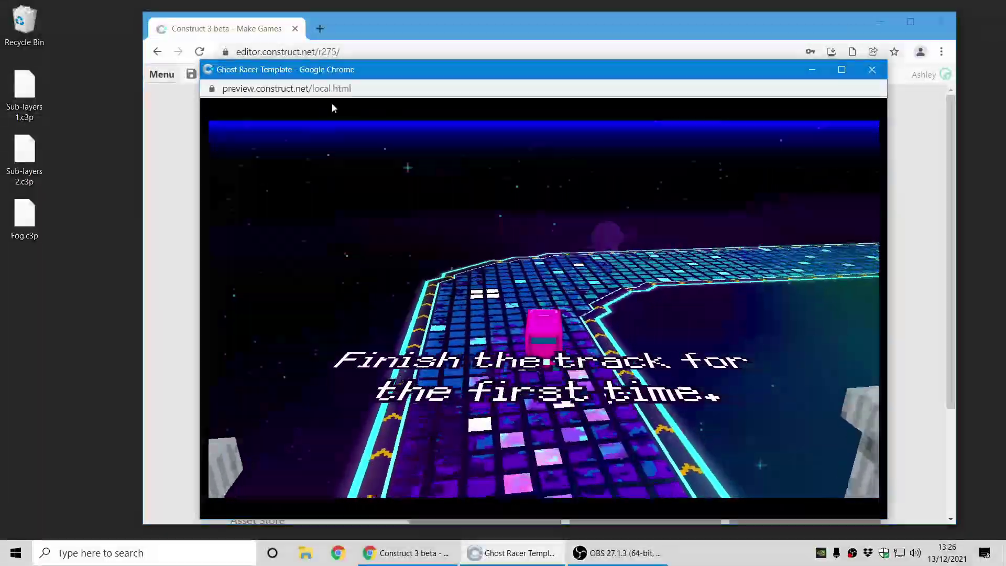
{"action": "key", "text": "Right"}
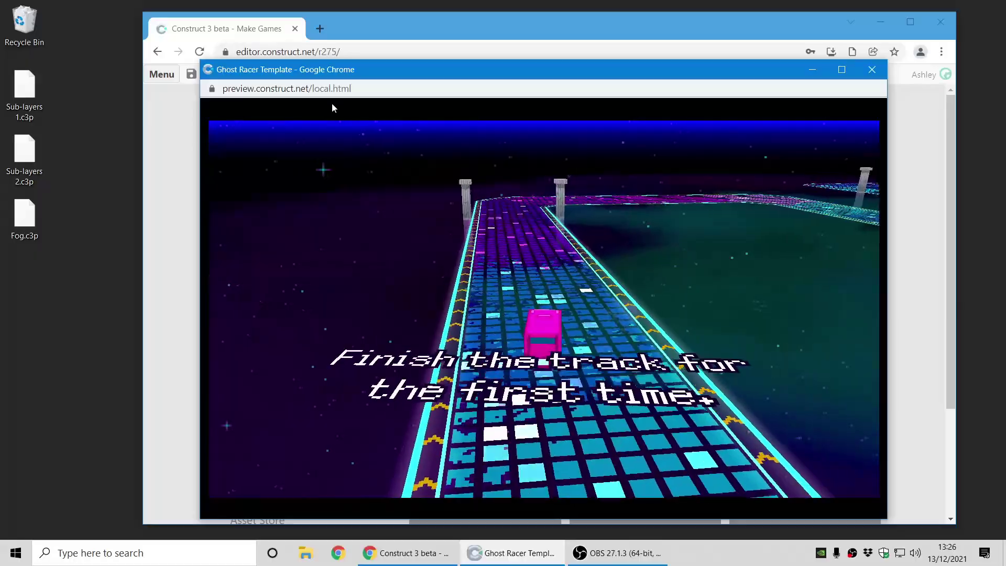
{"action": "key", "text": "Right"}
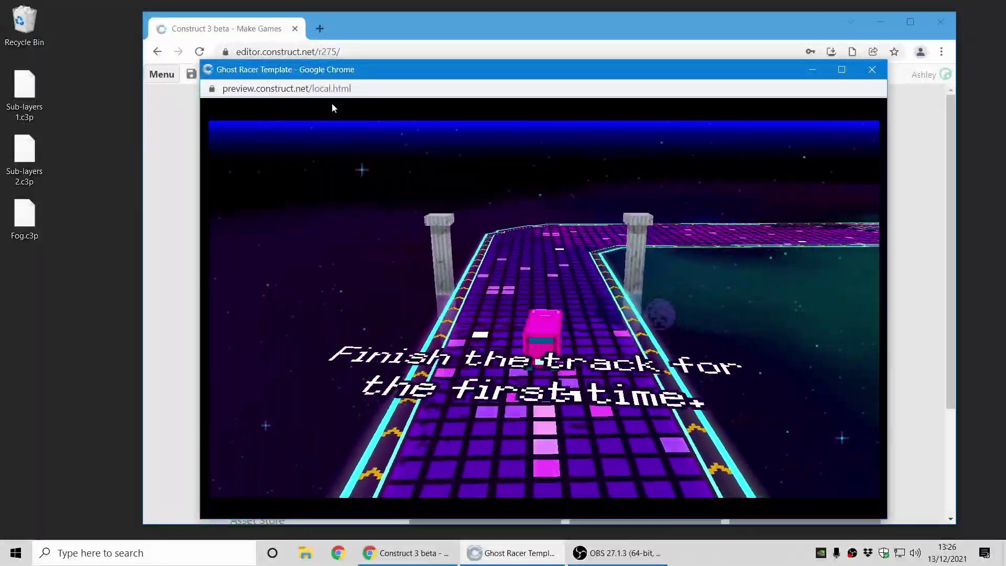
{"action": "key", "text": "Right"}
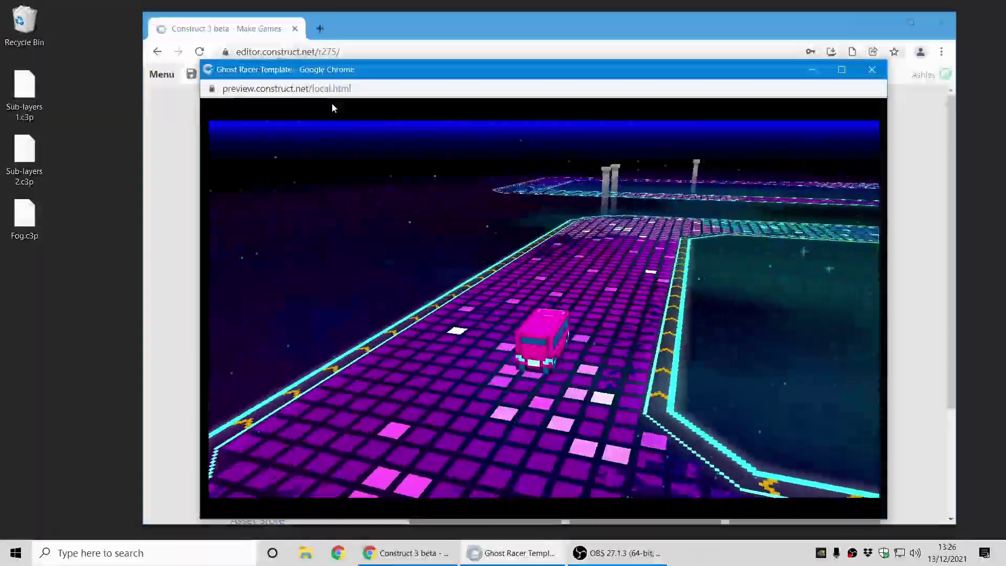
{"action": "left_click", "coordinate": [872, 69]}
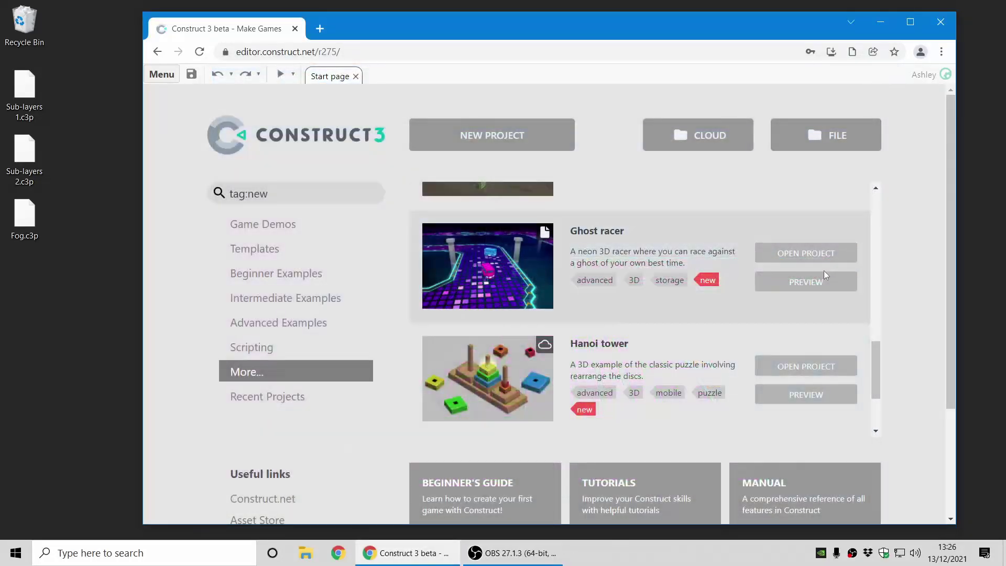